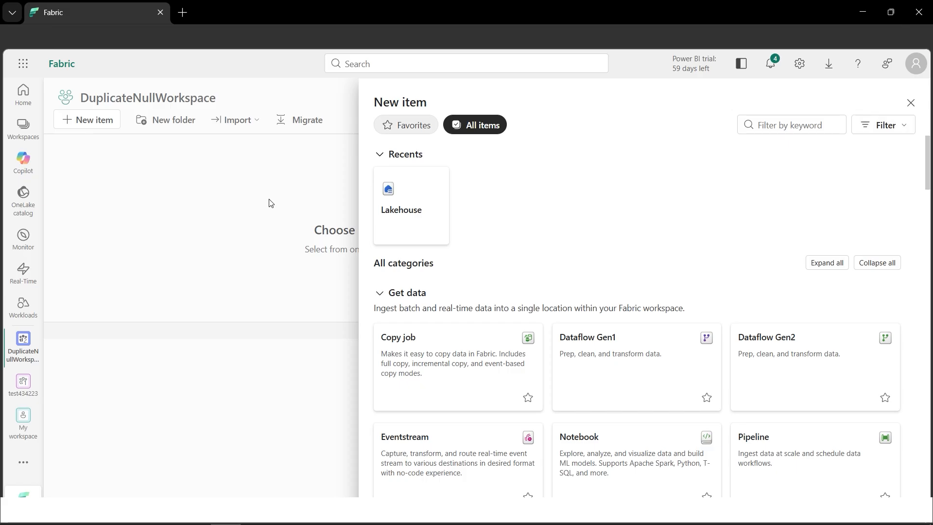
Start a new Lakehouse item and upgrade DuplicateNullWorkspace to the preselected Microsoft Fabric trial capacity
click(403, 206)
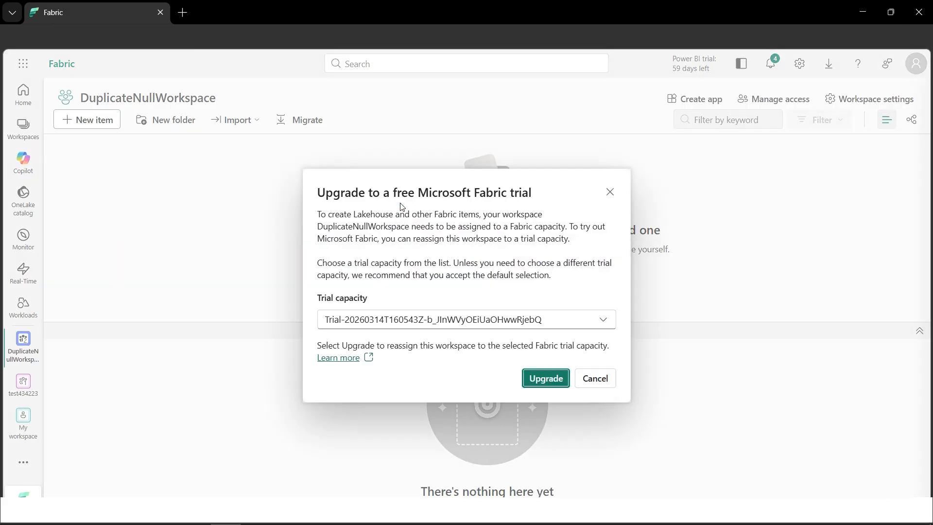
click(555, 381)
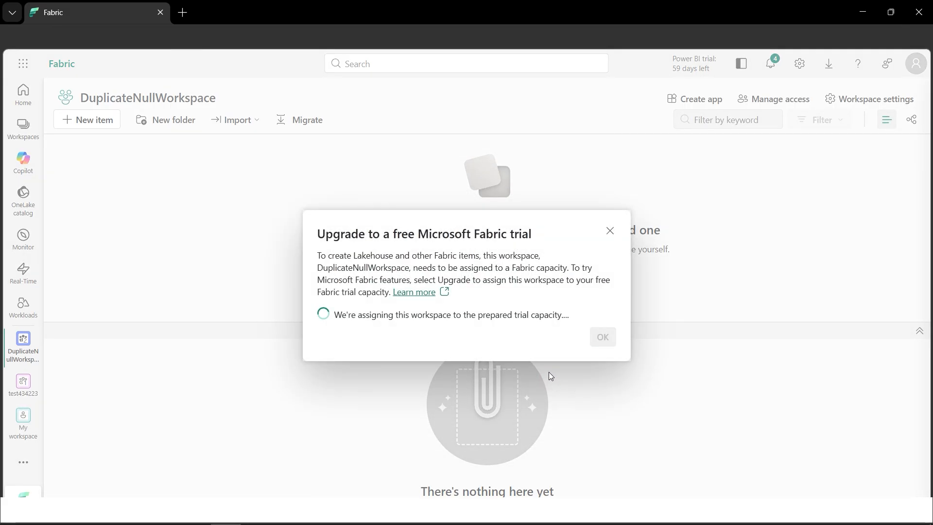
click(604, 340)
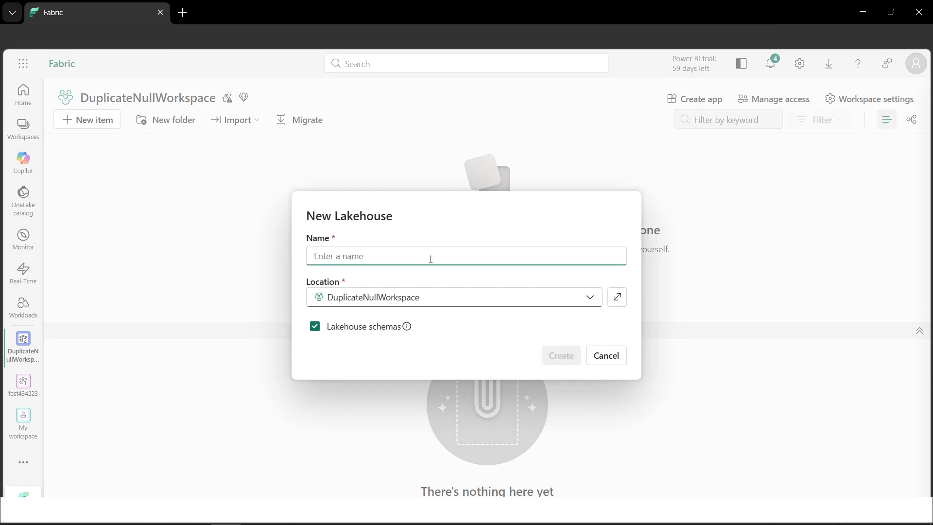
Name the new lakehouse DuplicateMissingNULLLh and create it in DuplicateNullWorkspace with lakehouse schemas enabled
text(DuplicateMissi)
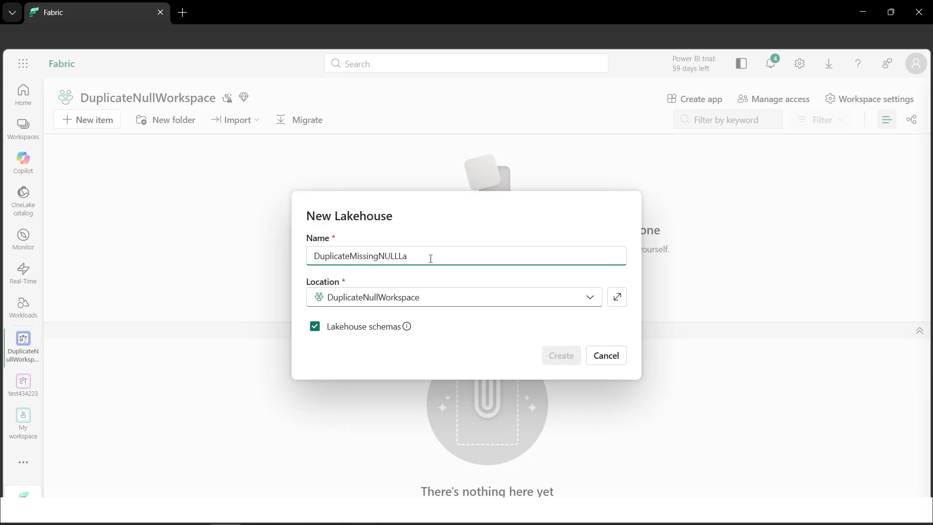
text(ngNULLKH)
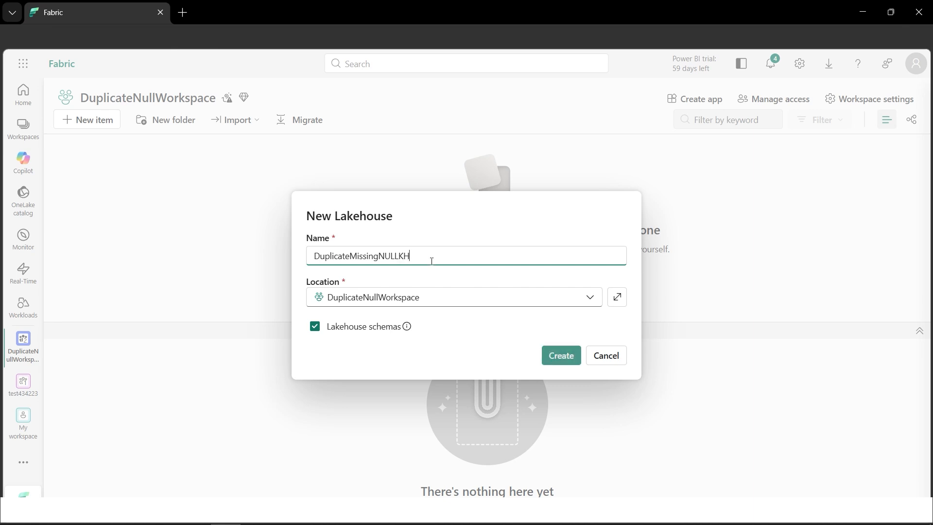
key(BackSpace)
key(BackSpace)
text(Lh)
click(565, 356)
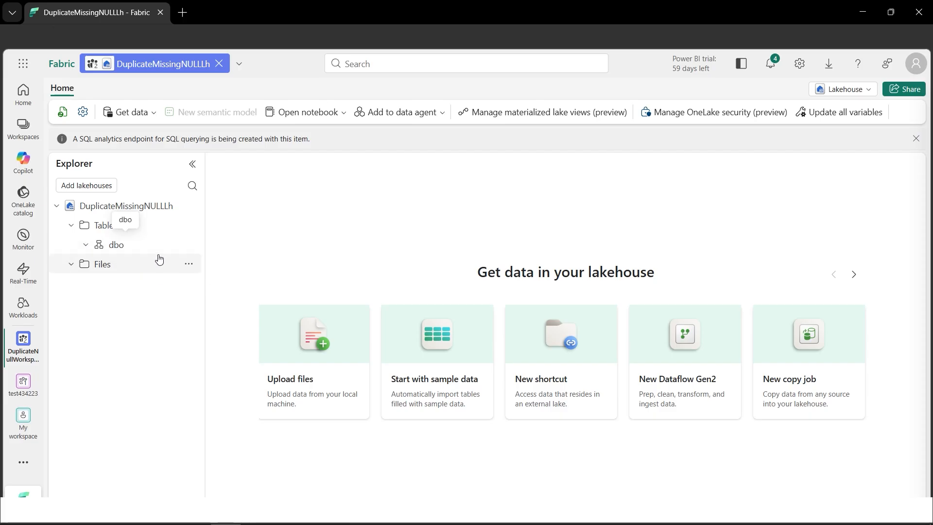
Switch to the Customers workbook in Excel, examine rows 2 and 5 and the CustomerName cell B3, and return to Fabric
key(alt+Tab)
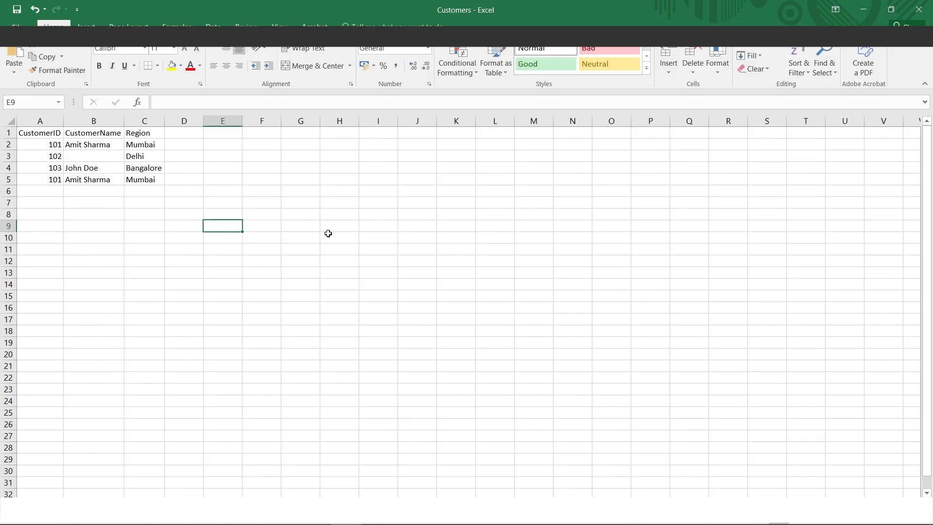
click(90, 158)
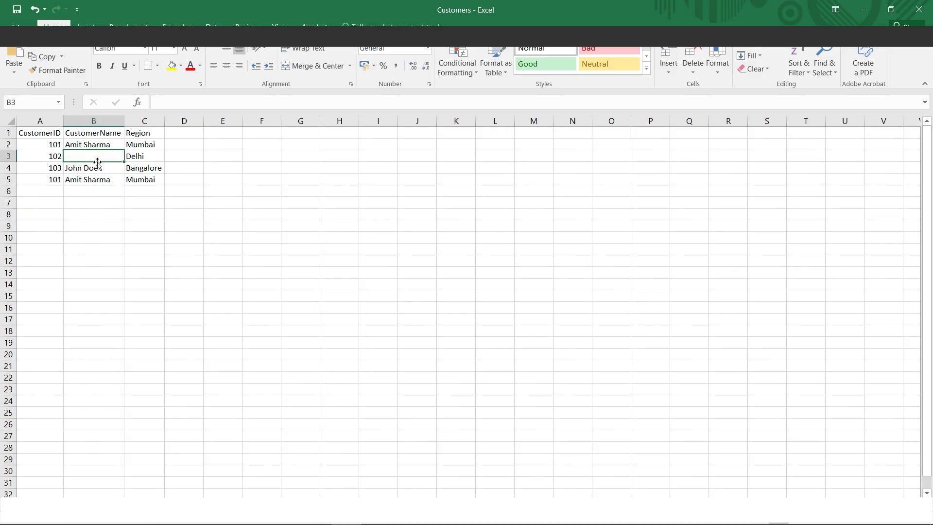
click(100, 145)
click(8, 145)
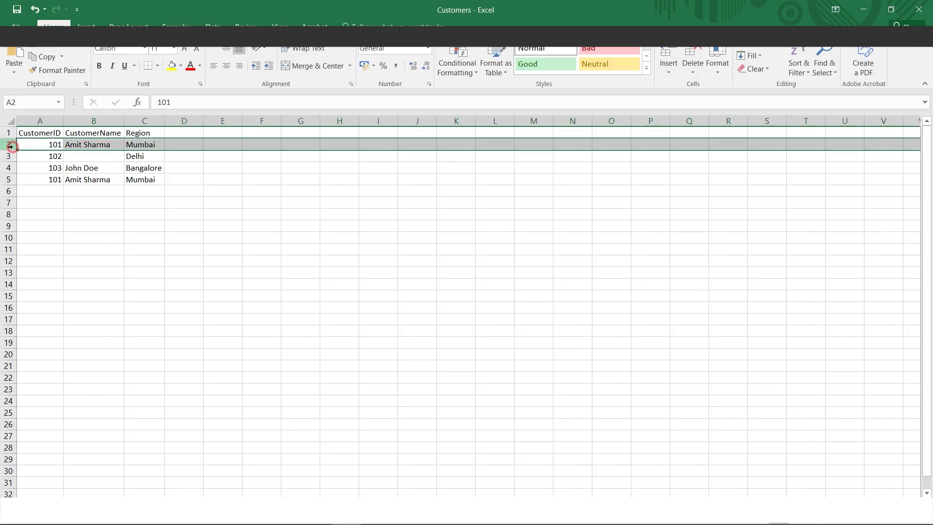
click(7, 180)
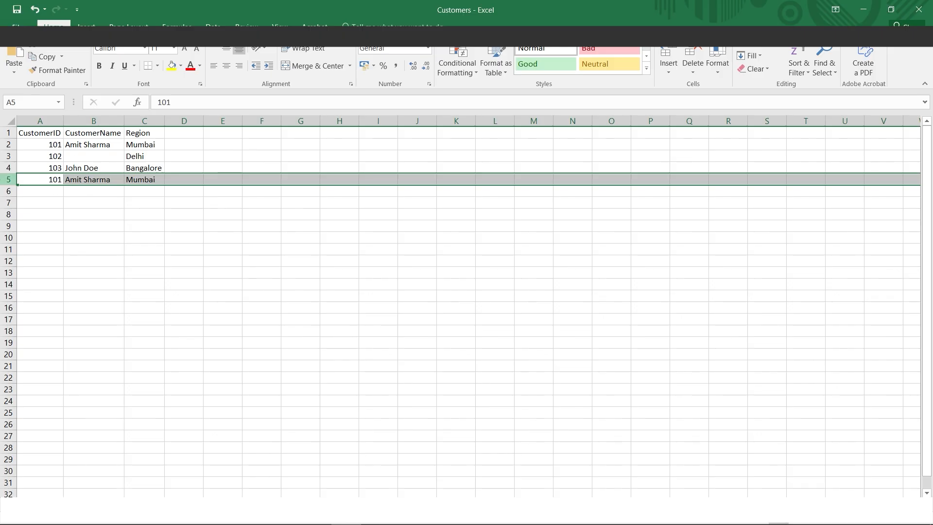
click(6, 152)
click(7, 144)
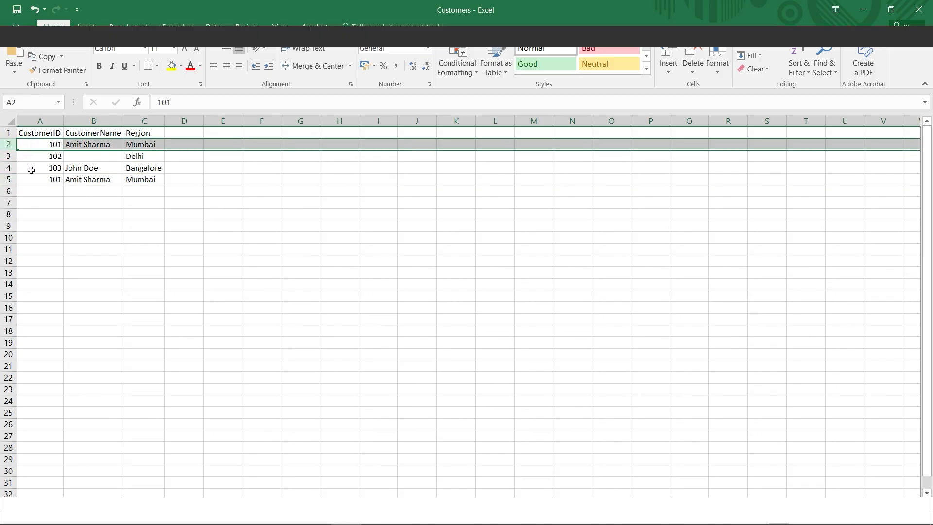
click(7, 180)
click(88, 158)
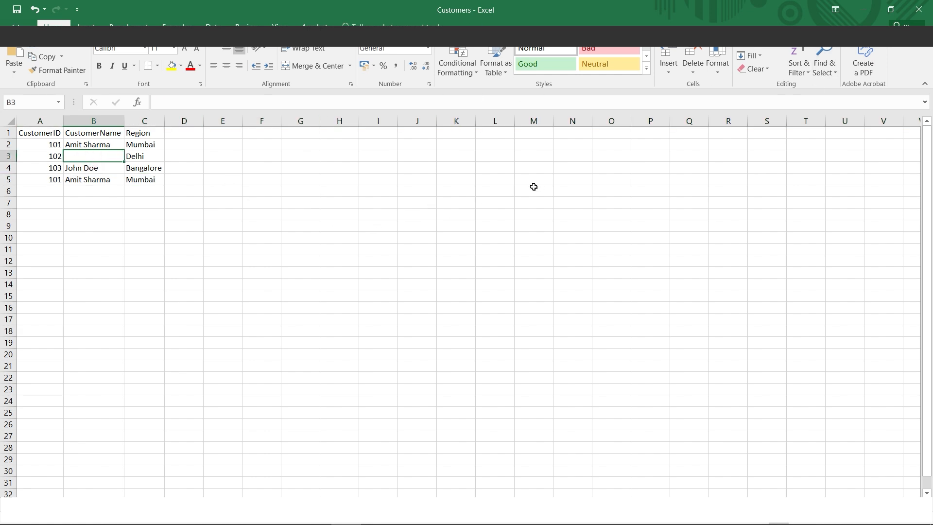
click(863, 9)
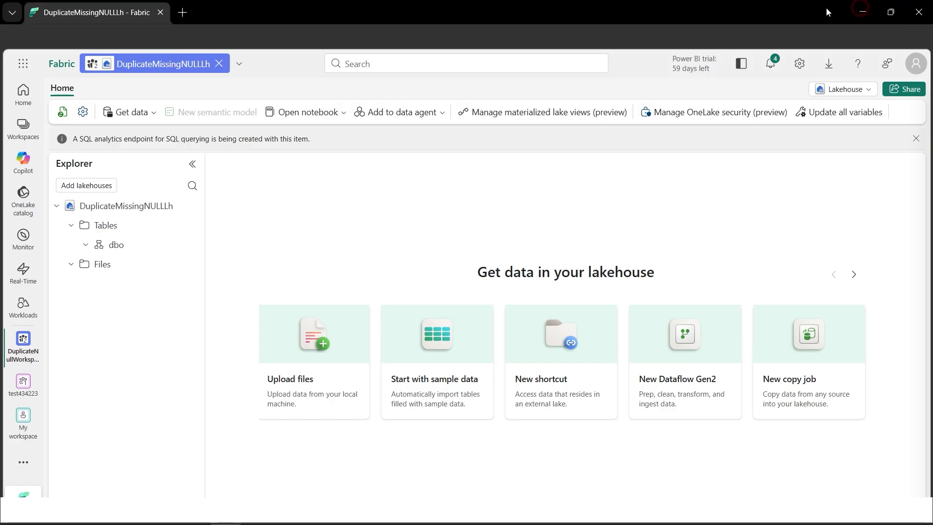
Upload the Customers CSV file from the computer into the lakehouse's Files folder and refresh the page
click(188, 265)
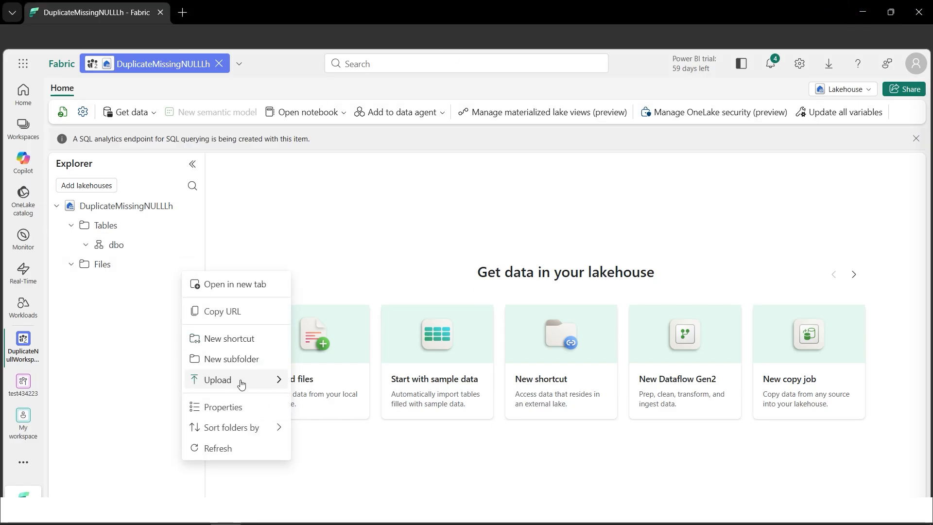
mouse_move(240, 380)
click(308, 386)
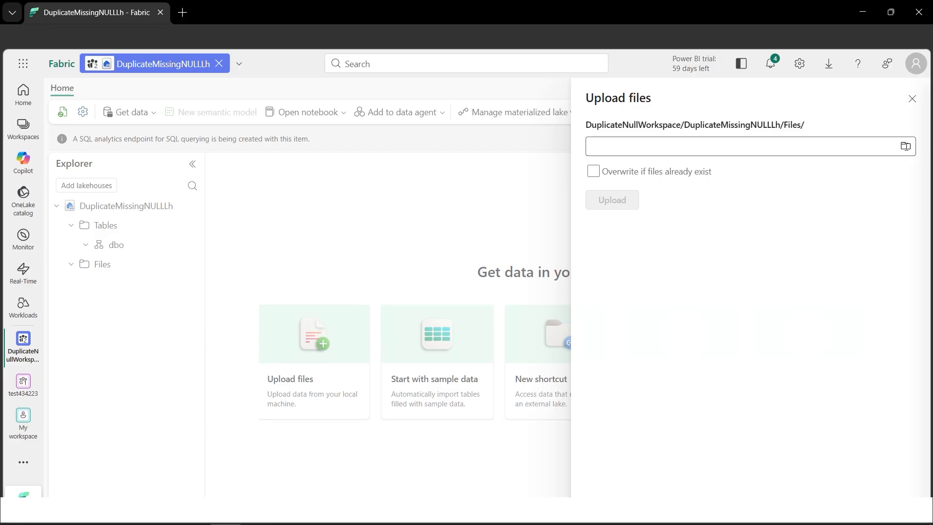
click(906, 147)
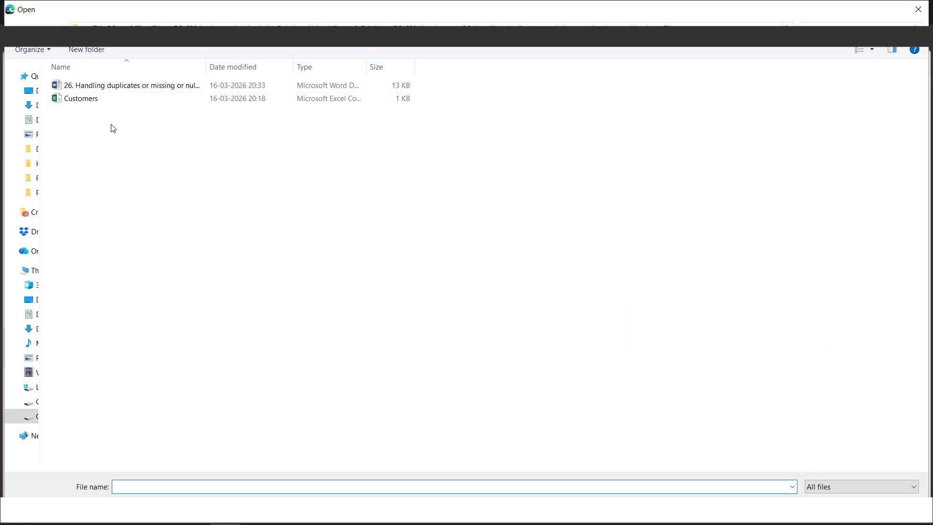
double_click(92, 103)
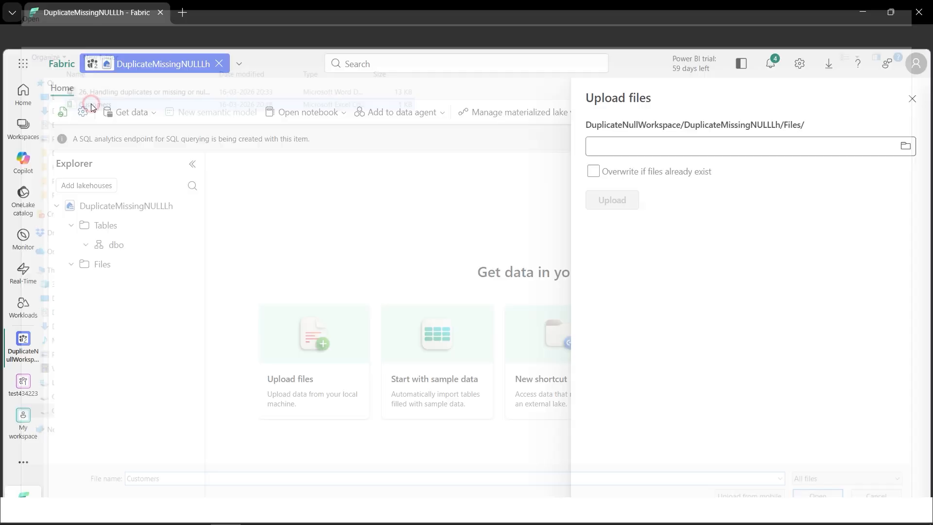
click(612, 200)
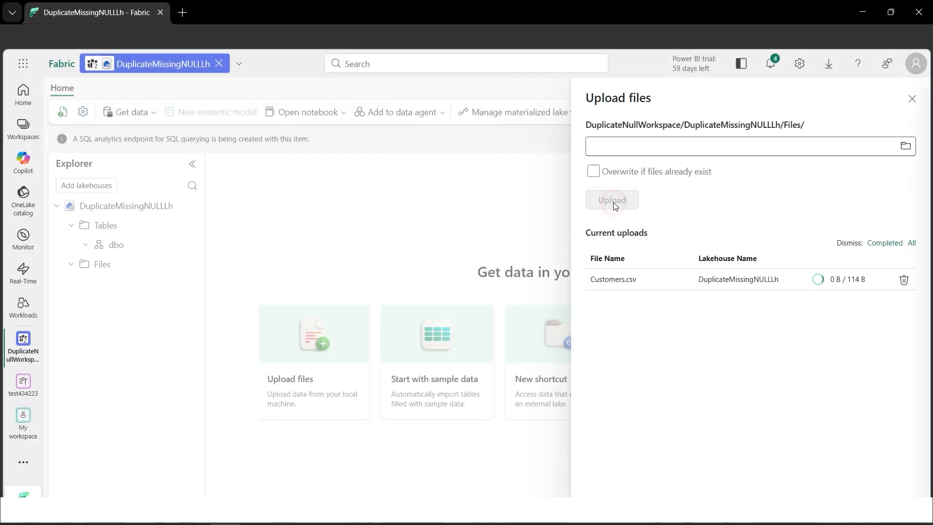
click(912, 99)
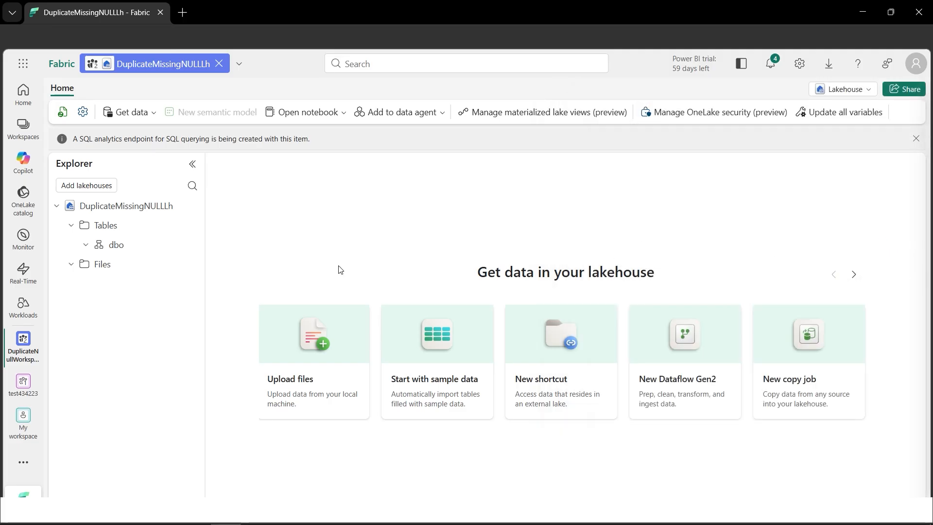
key(F5)
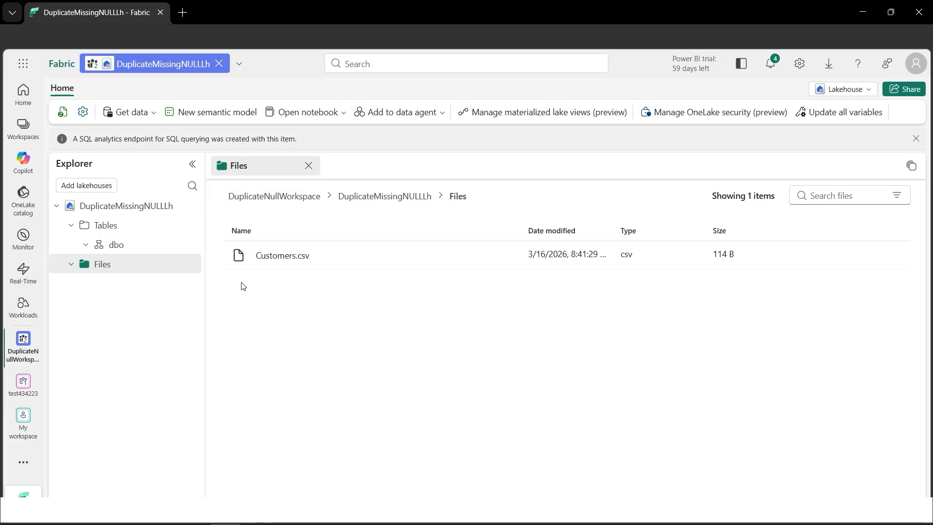
Load Customers.csv into a new dbo table named customers, using the header for column names and a comma separator, and preview the table
click(72, 265)
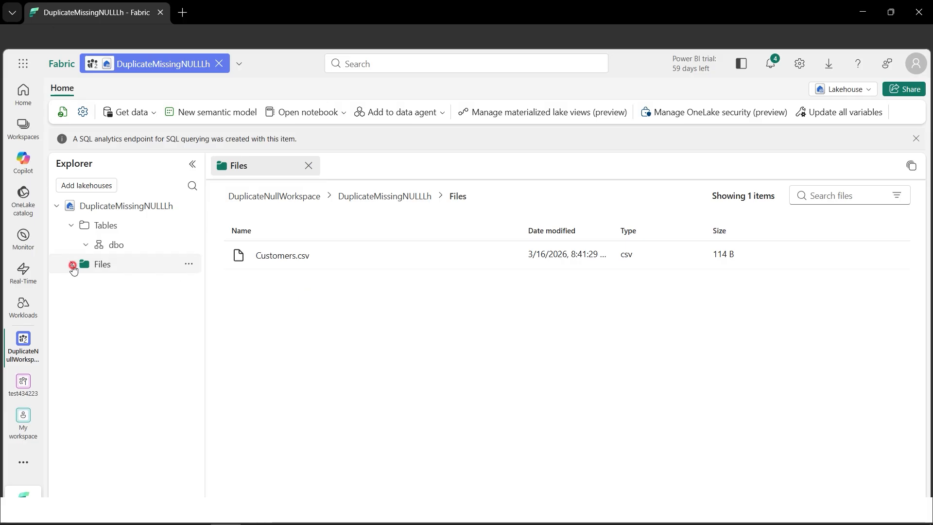
right_click(501, 262)
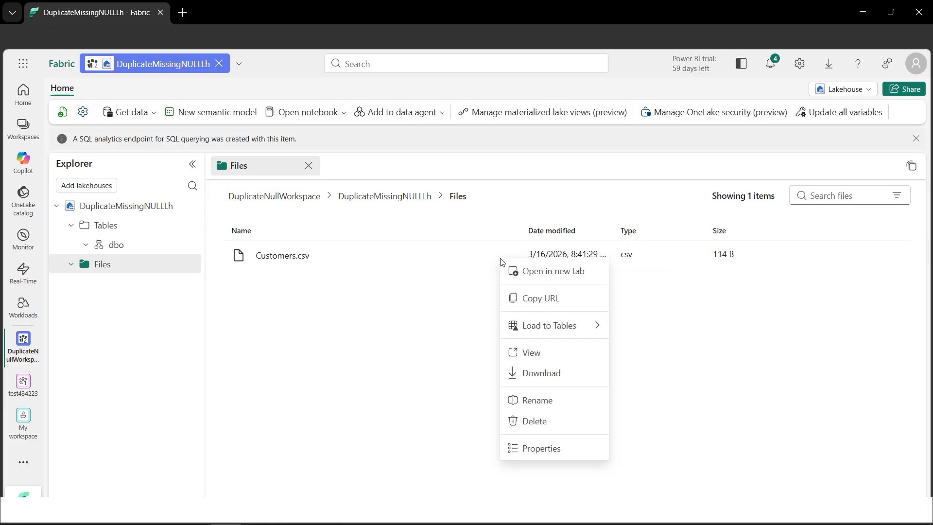
click(572, 331)
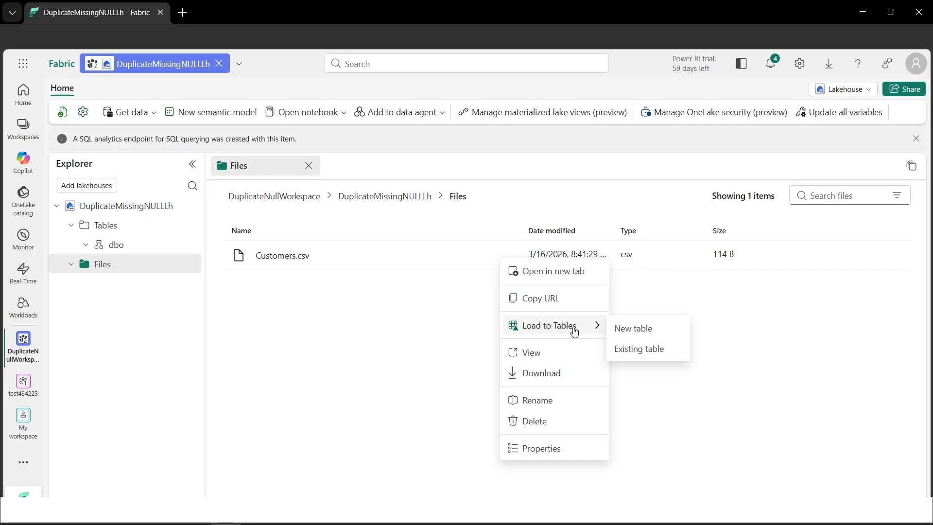
click(632, 328)
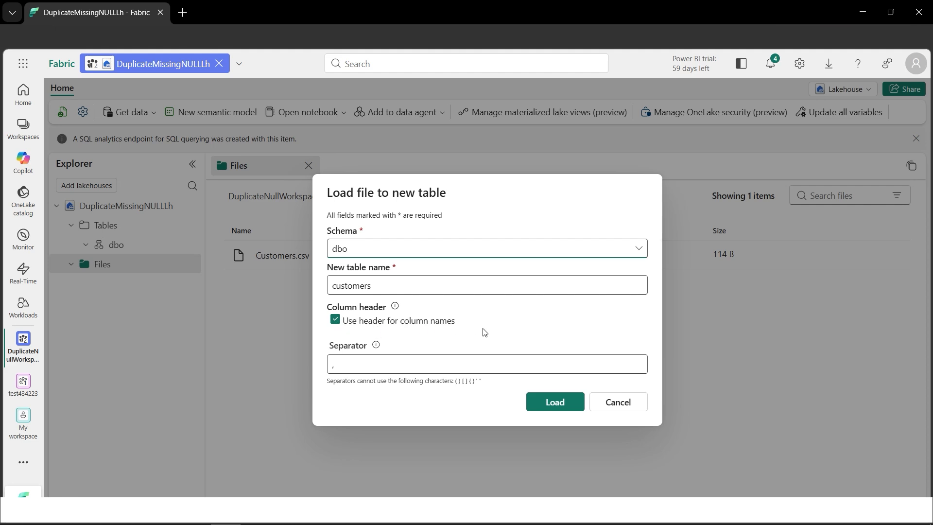
click(544, 401)
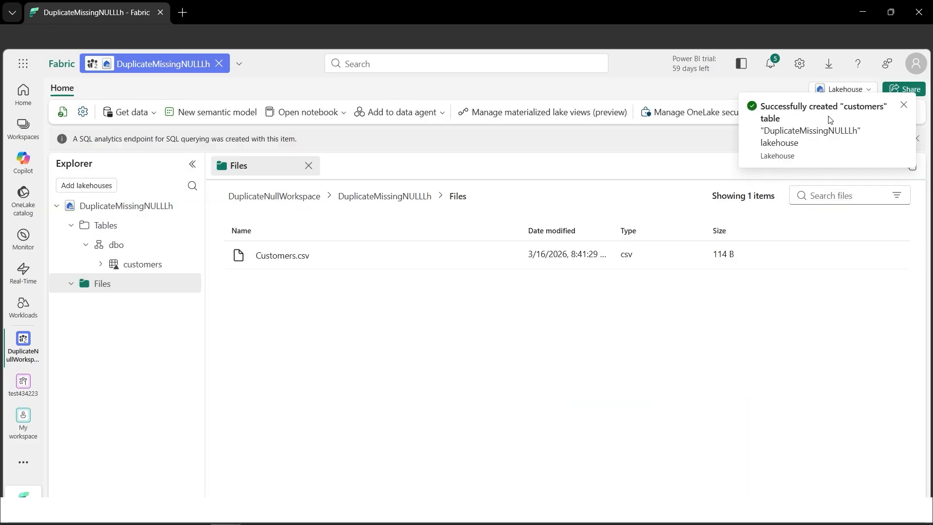
click(902, 107)
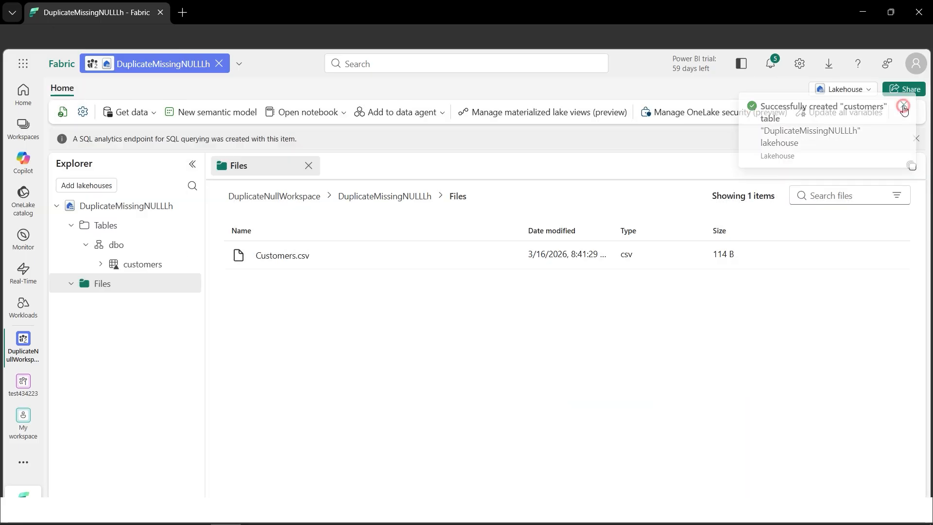
click(101, 265)
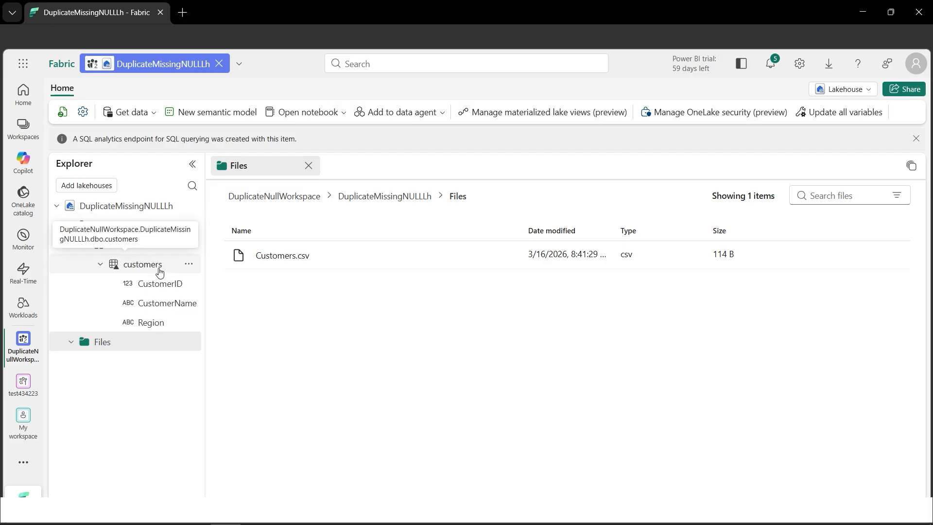
click(155, 265)
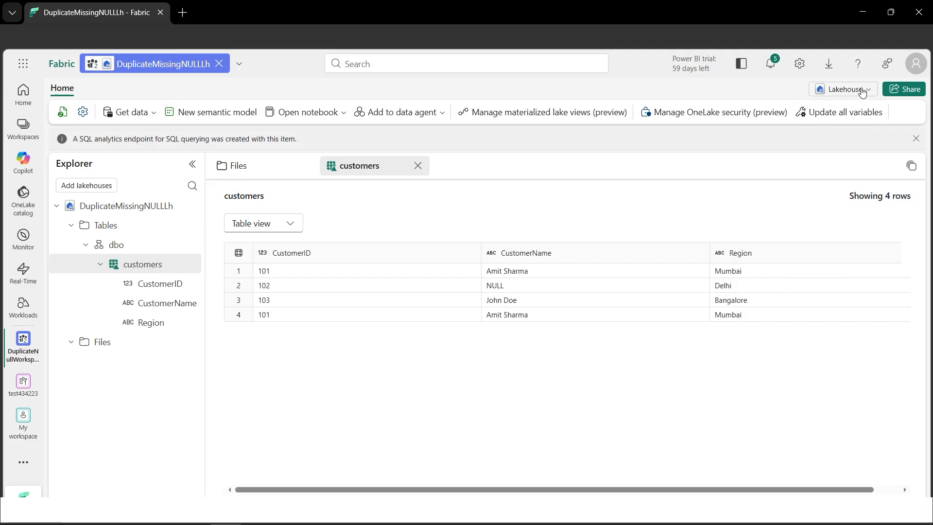
Switch from the lakehouse view to the SQL analytics endpoint and start a new SQL query
click(862, 91)
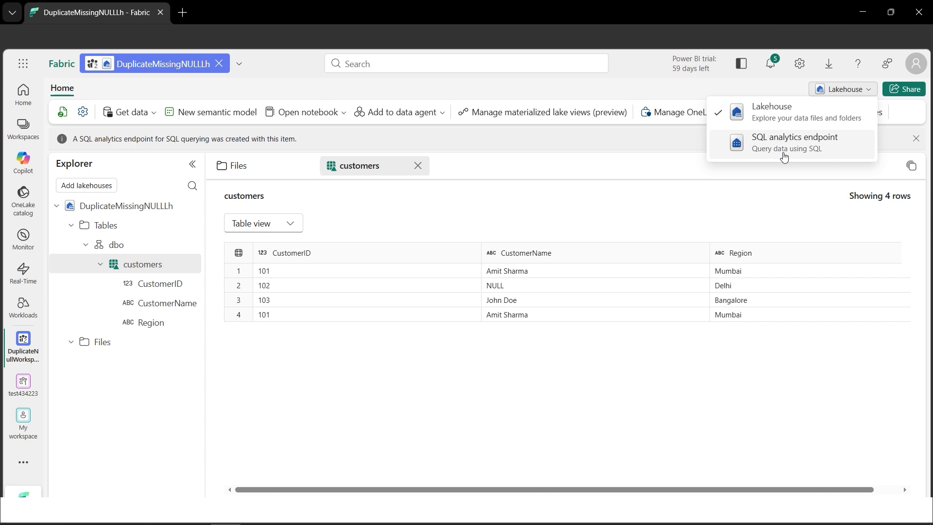
click(805, 151)
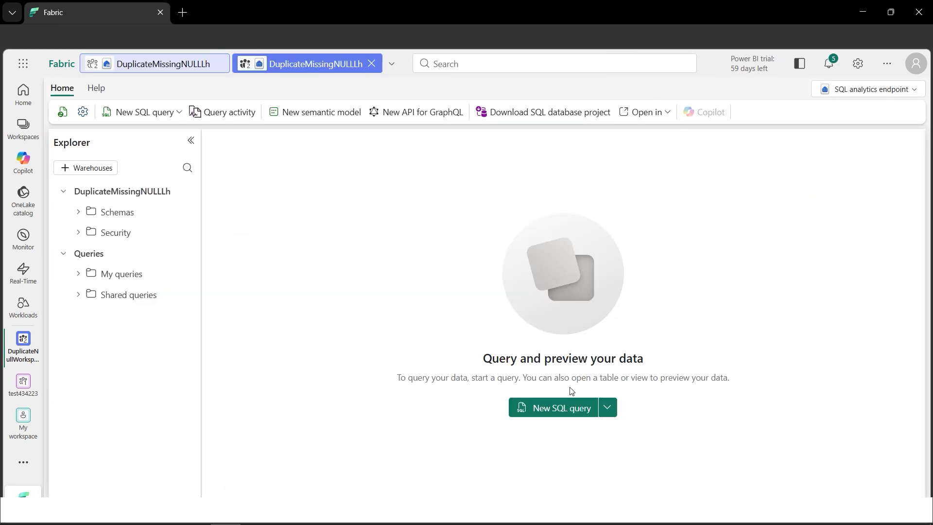
click(141, 114)
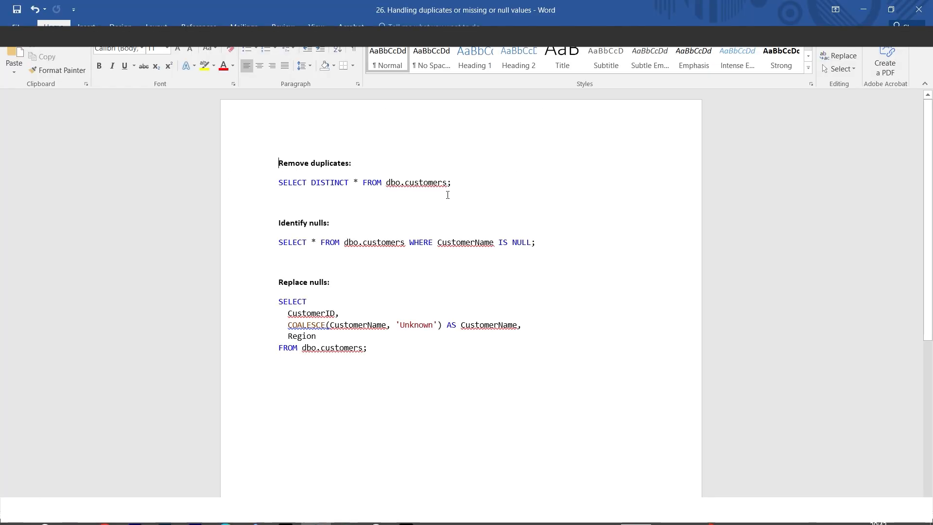
Copy the query SELECT DISTINCT * FROM dbo.customers; from the Word document into the empty SQL query in Fabric
drag(456, 185, 282, 188)
key(ctrl+c)
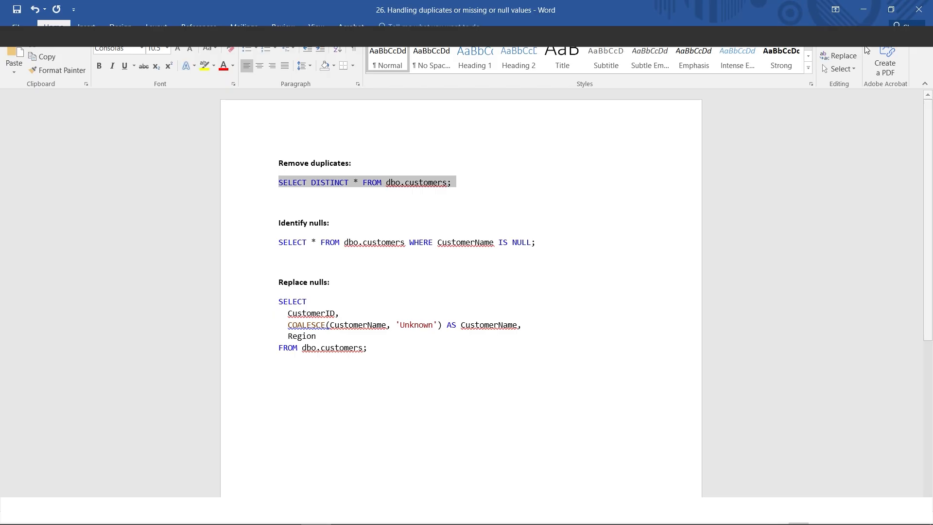
click(863, 9)
click(347, 204)
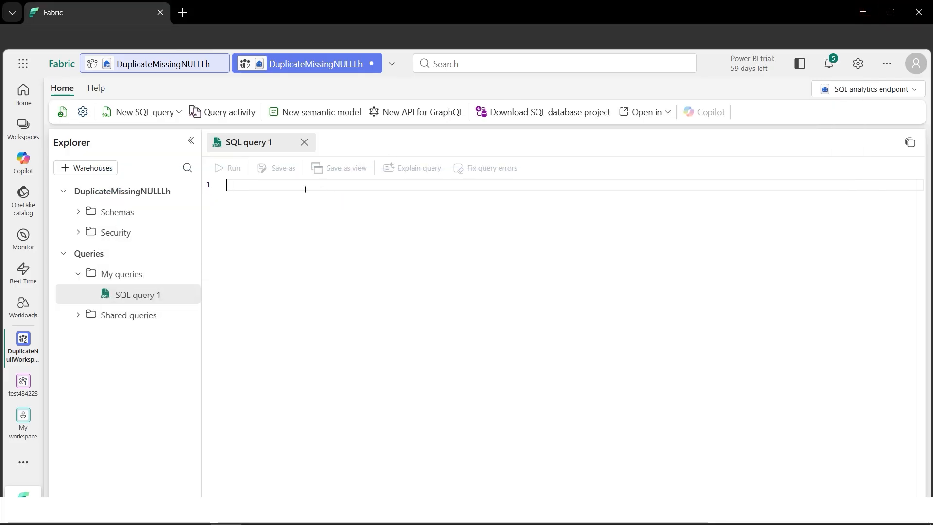
key(ctrl+v)
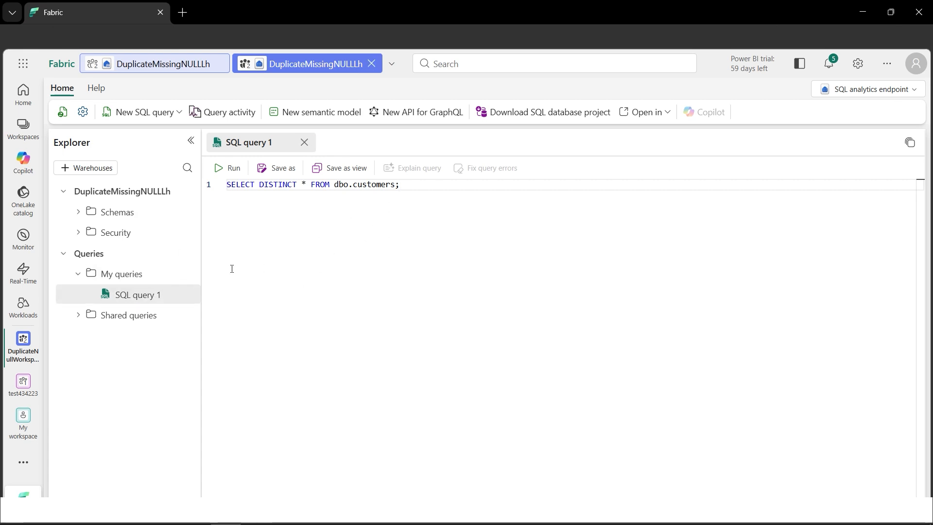
Expand the lakehouse's dbo schema in the Explorer down to its tables and widen the pane to show the full customers table name
click(79, 212)
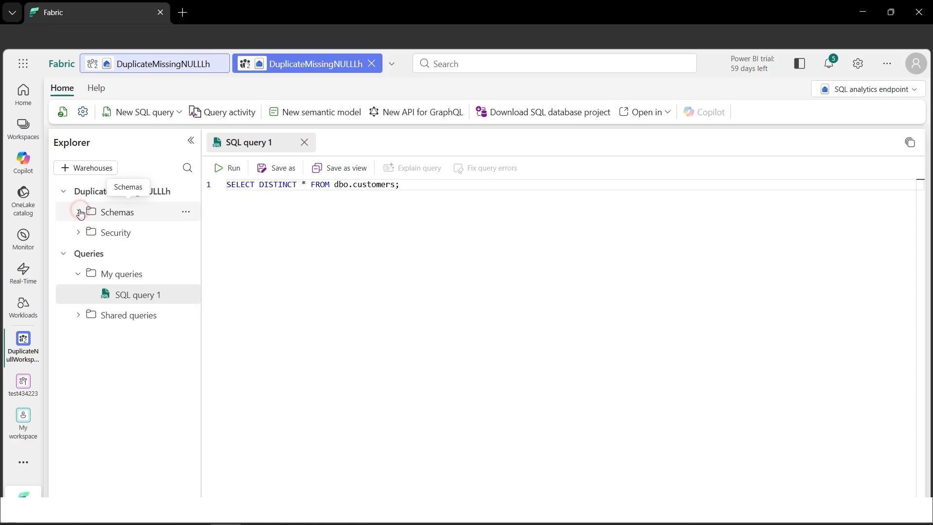
click(89, 235)
click(108, 254)
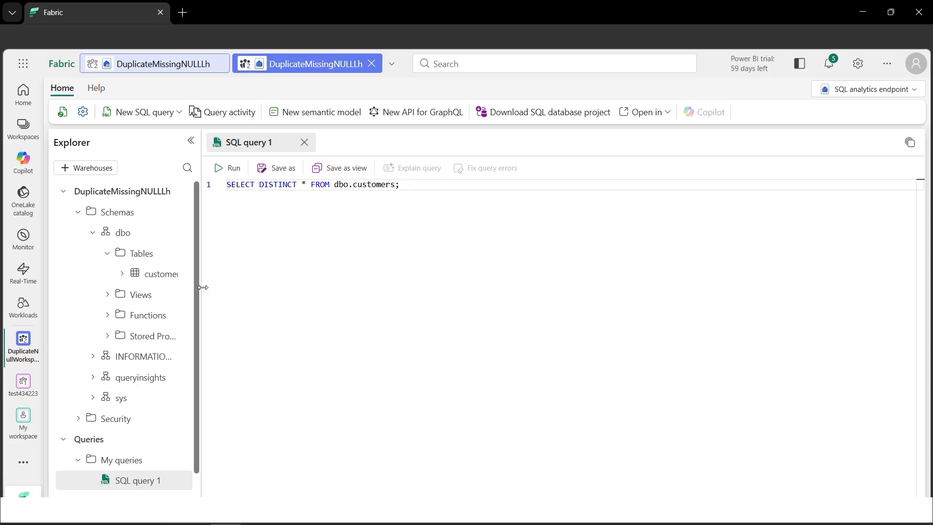
drag(201, 290, 249, 290)
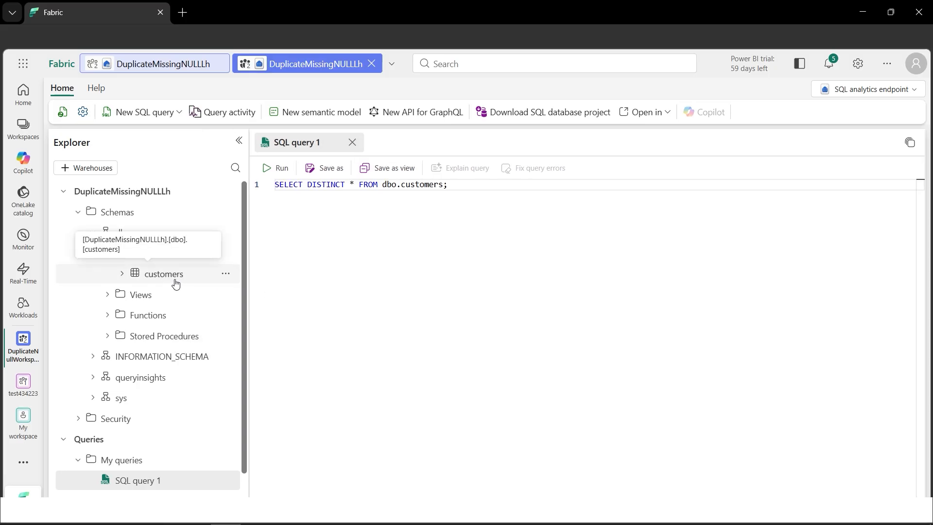
Run the SELECT DISTINCT query on dbo.customers and enlarge the results area
mouse_move(411, 185)
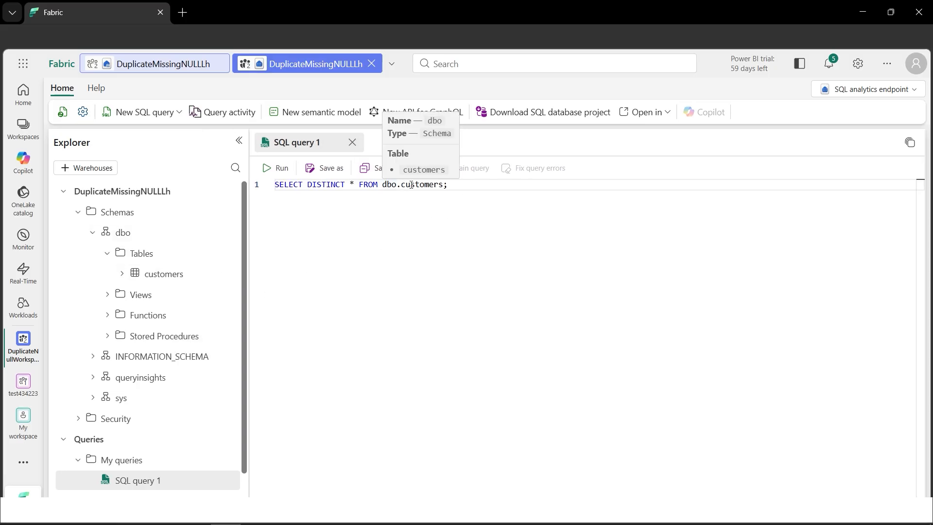
click(276, 168)
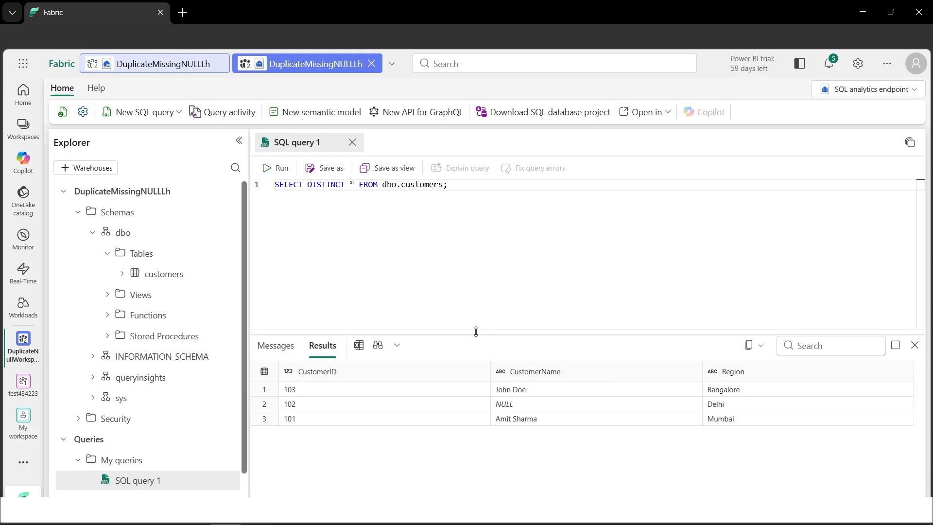
drag(476, 332, 489, 272)
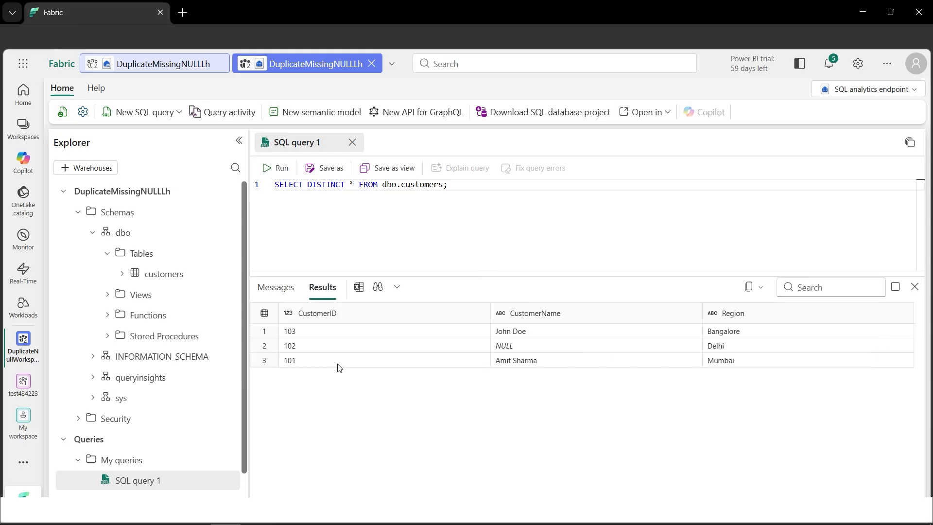
Examine the distinct query's result rows for duplicate customers and missing customer names
click(264, 361)
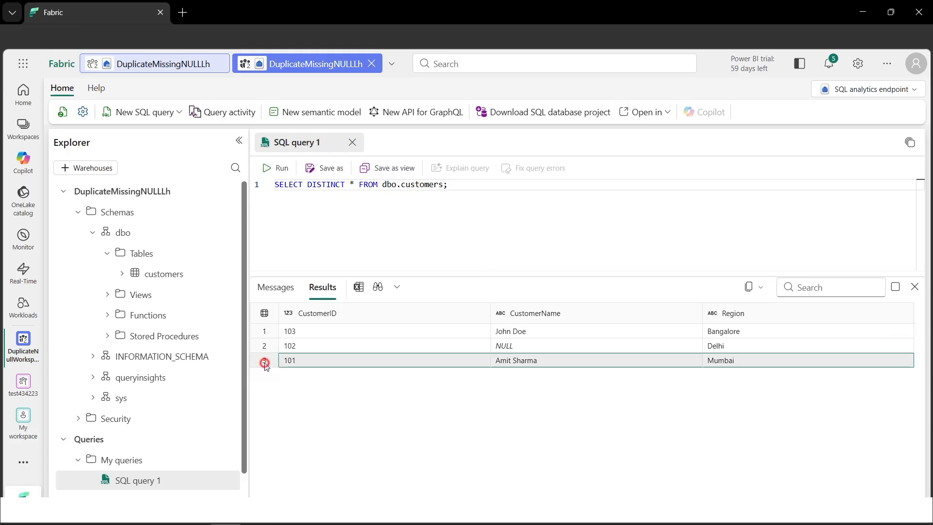
click(261, 334)
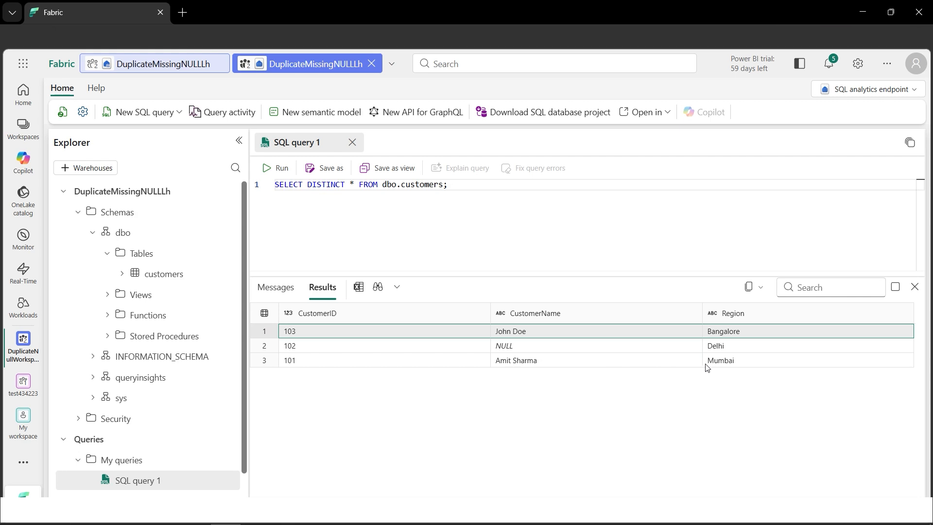
click(267, 364)
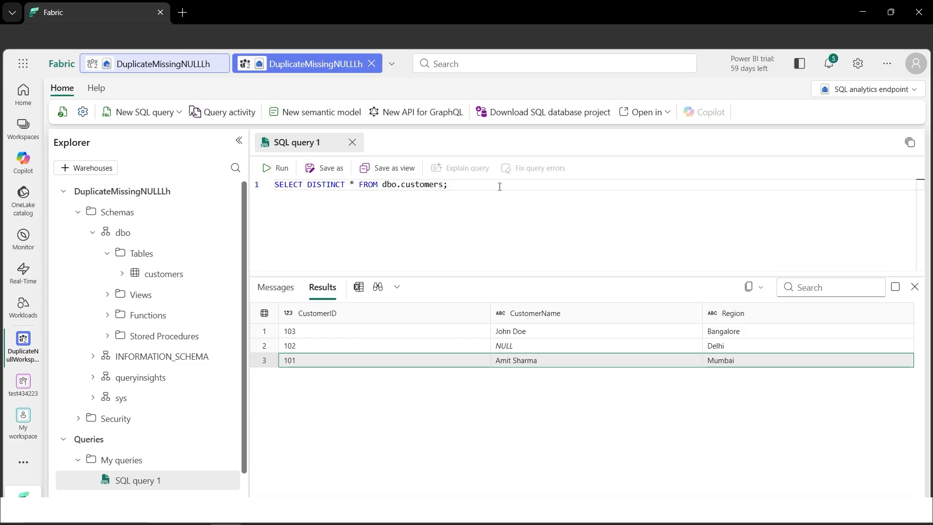
drag(471, 186, 416, 185)
drag(347, 181, 275, 185)
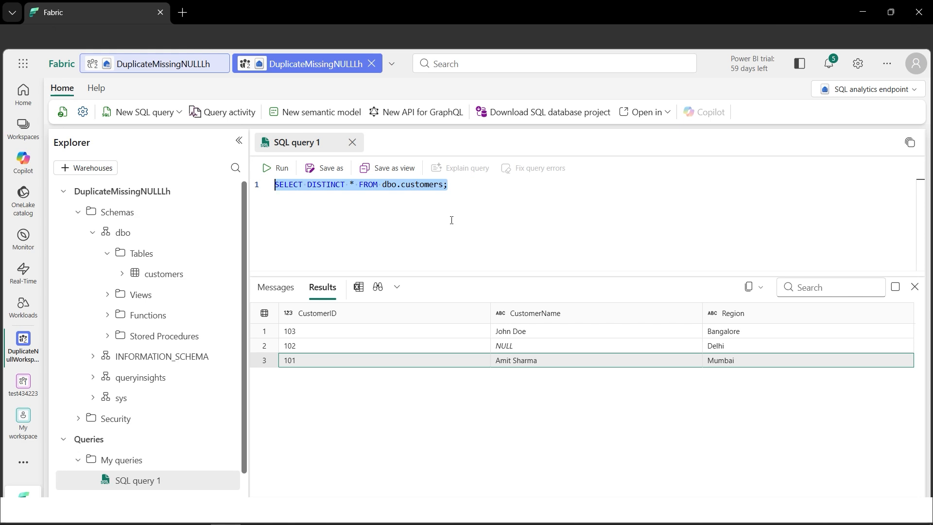
click(505, 347)
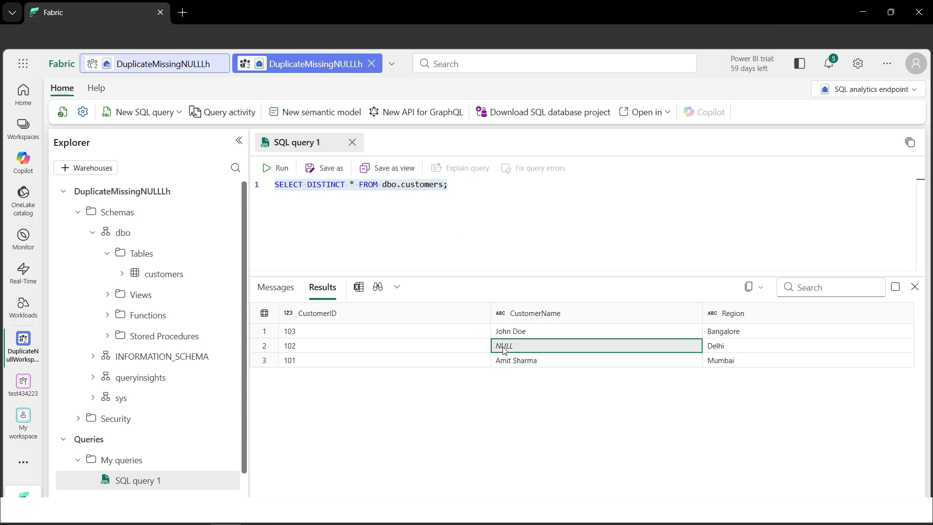
click(268, 348)
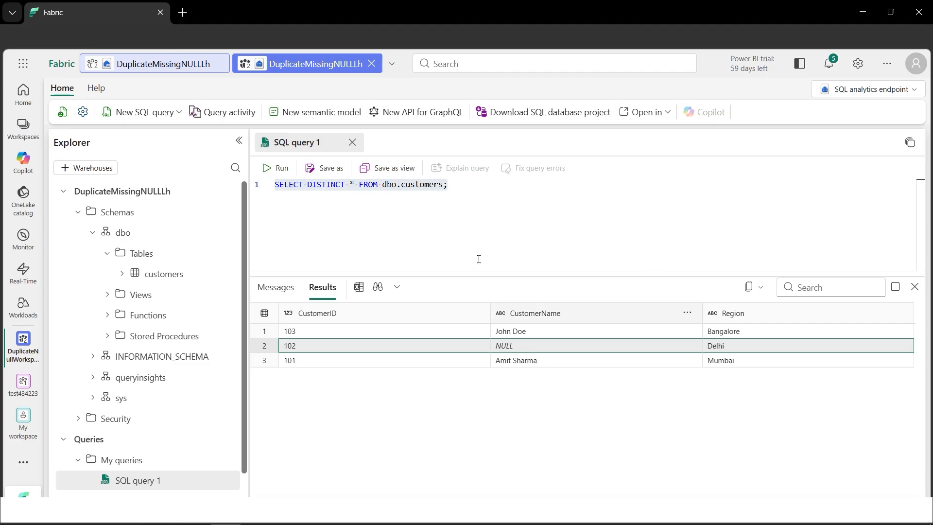
Copy SELECT * FROM dbo.customers WHERE CustomerName IS NULL; from the Word document into a new SQL query in Fabric and run it
click(156, 117)
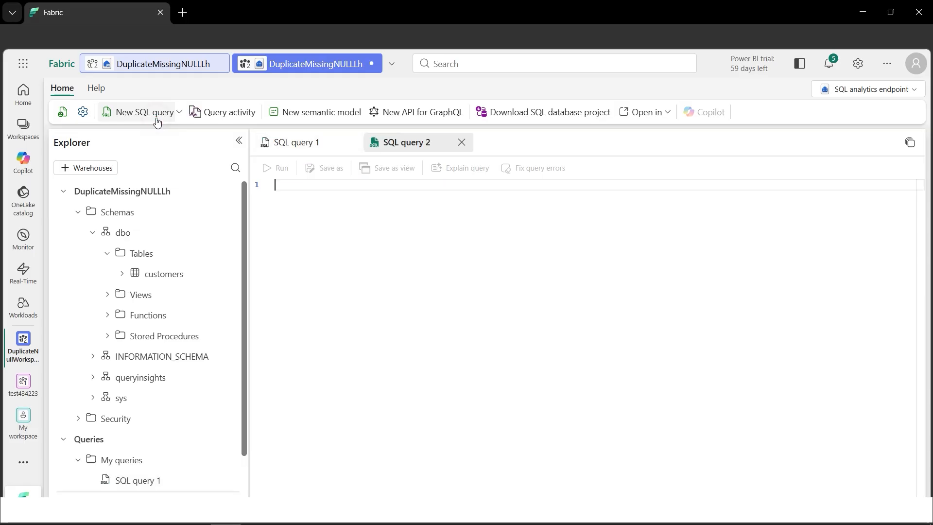
key(alt+Tab)
drag(546, 243, 280, 244)
key(ctrl+c)
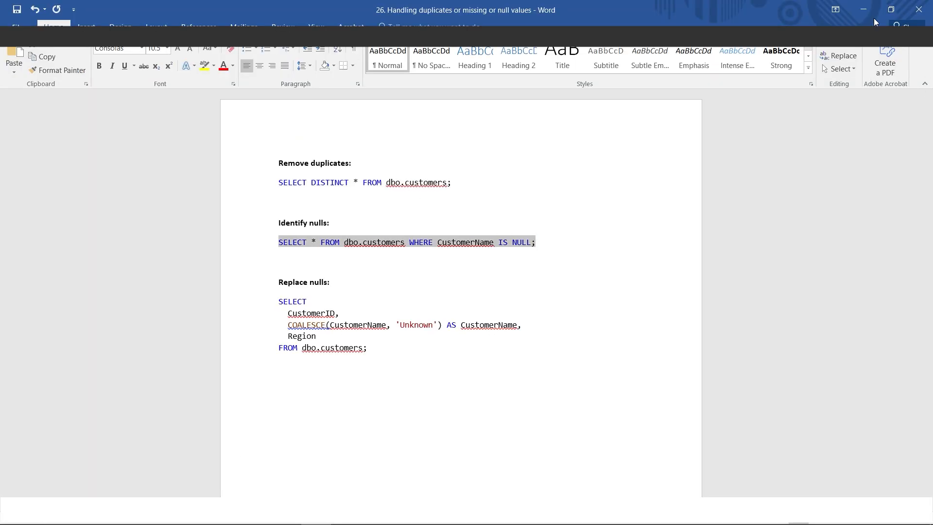
click(863, 10)
key(ctrl+v)
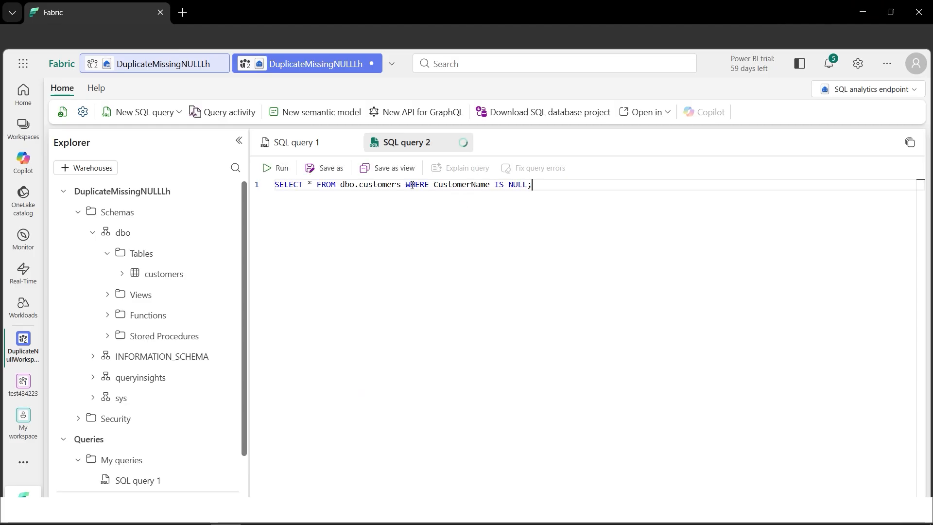
click(281, 170)
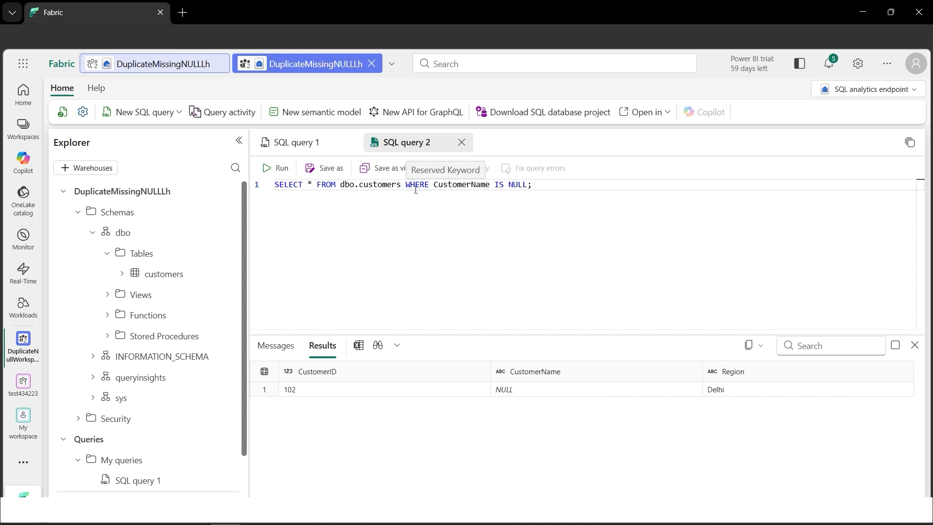
Examine the CustomerName IS NULL condition and its result row, comparing it with the null row in SQL query 1's results
drag(434, 187, 529, 187)
click(404, 217)
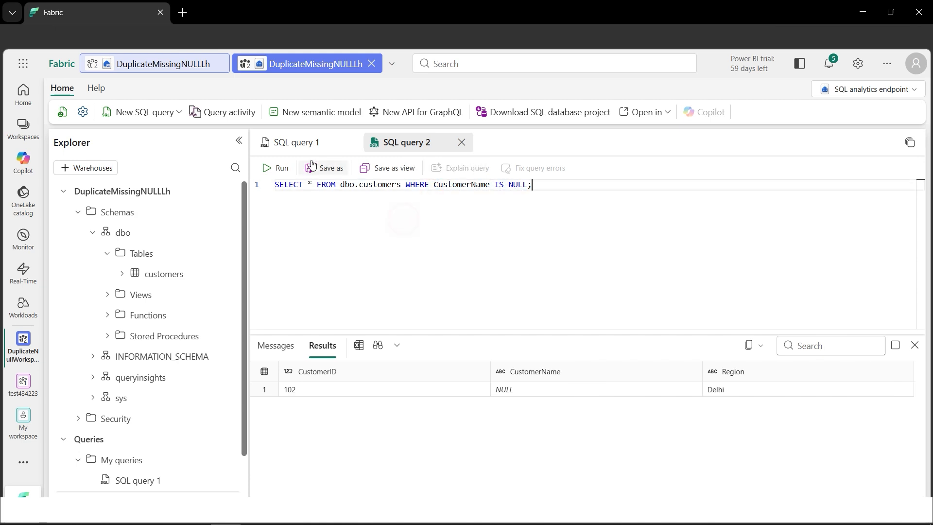
click(296, 142)
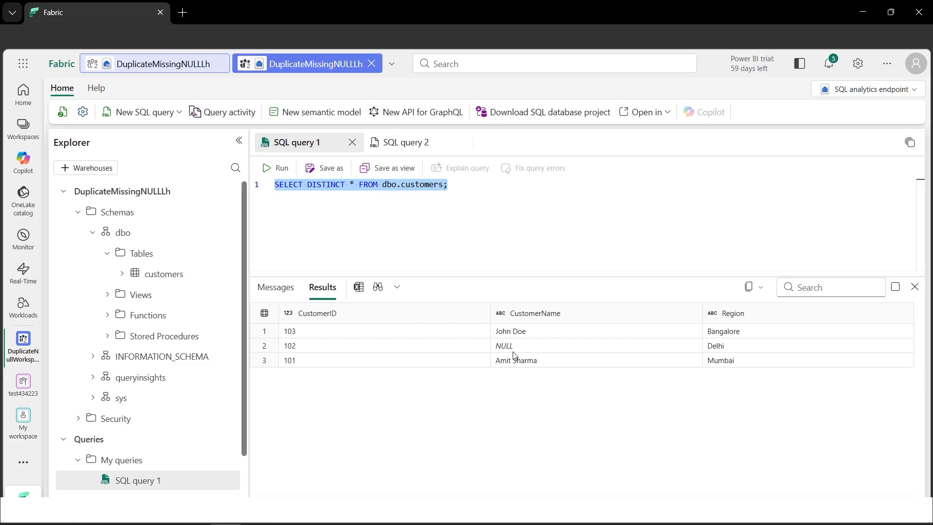
click(514, 352)
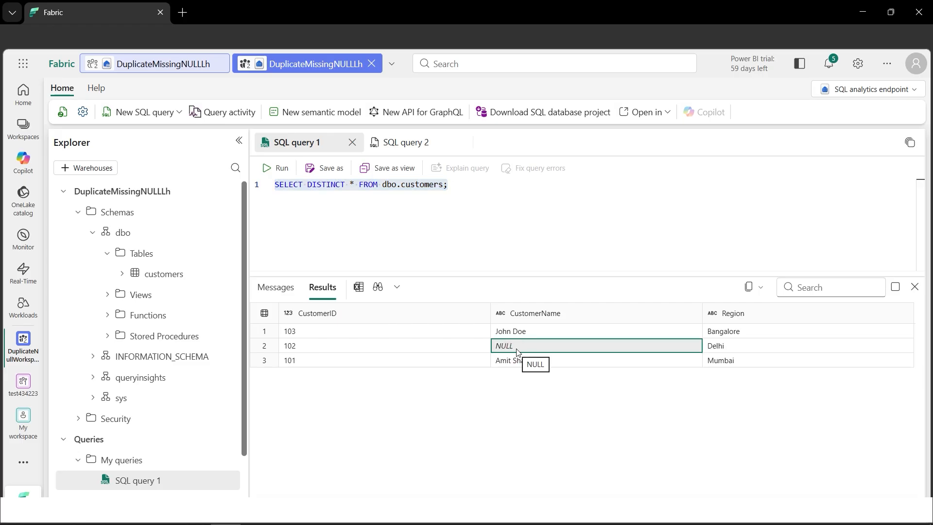
click(393, 142)
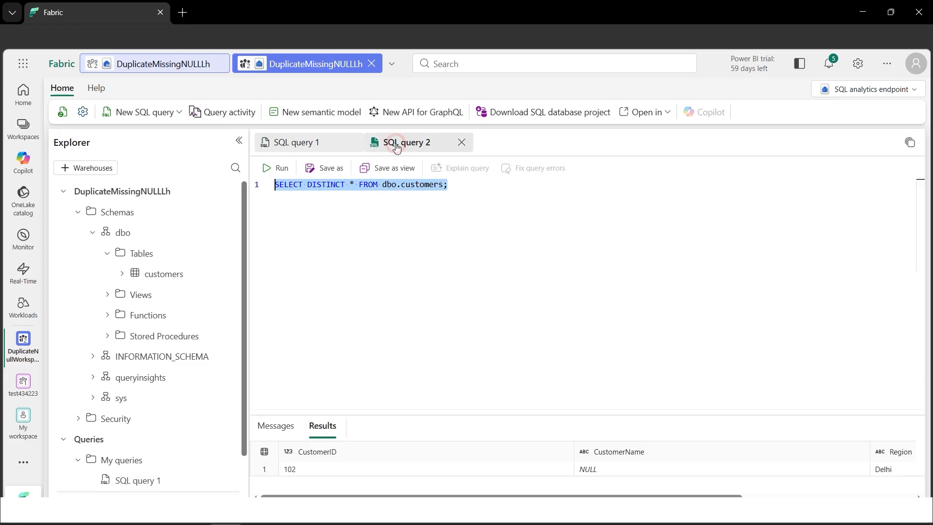
drag(407, 189, 429, 187)
click(448, 208)
drag(435, 189, 489, 187)
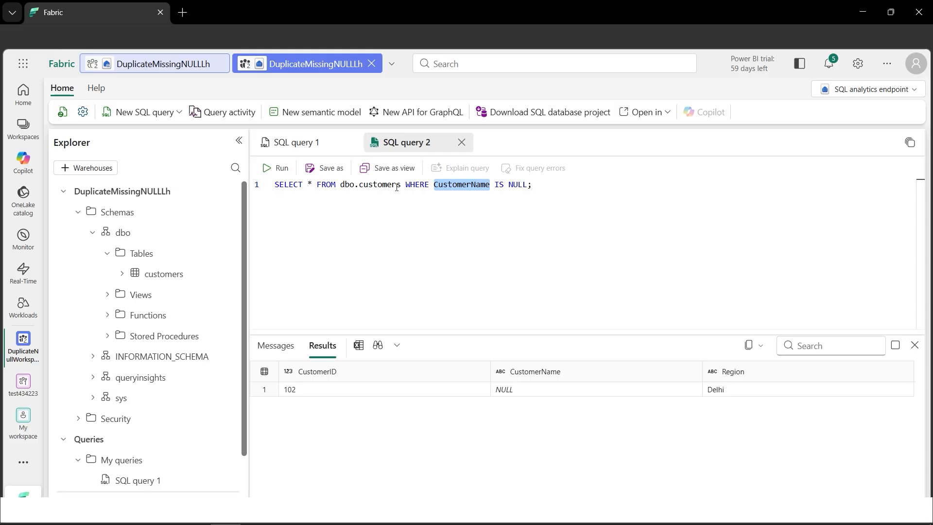
drag(341, 188, 533, 187)
click(274, 392)
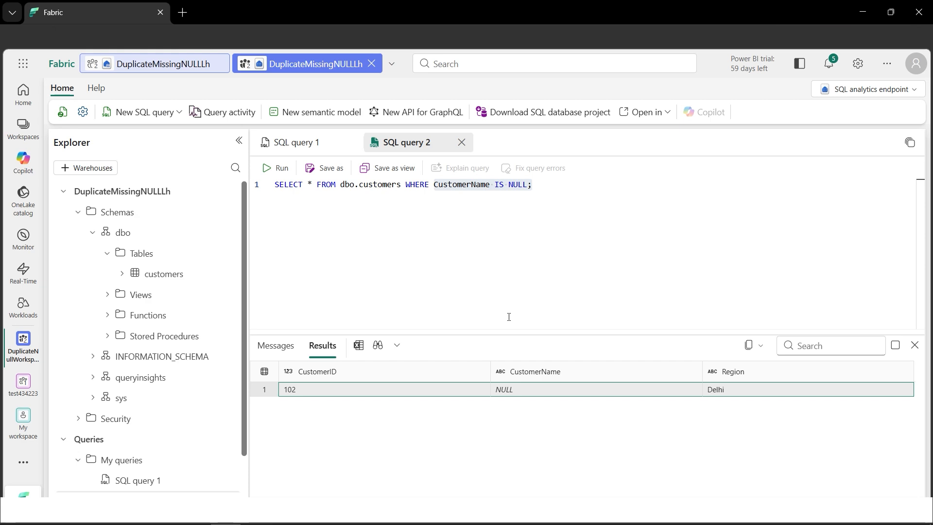
click(516, 391)
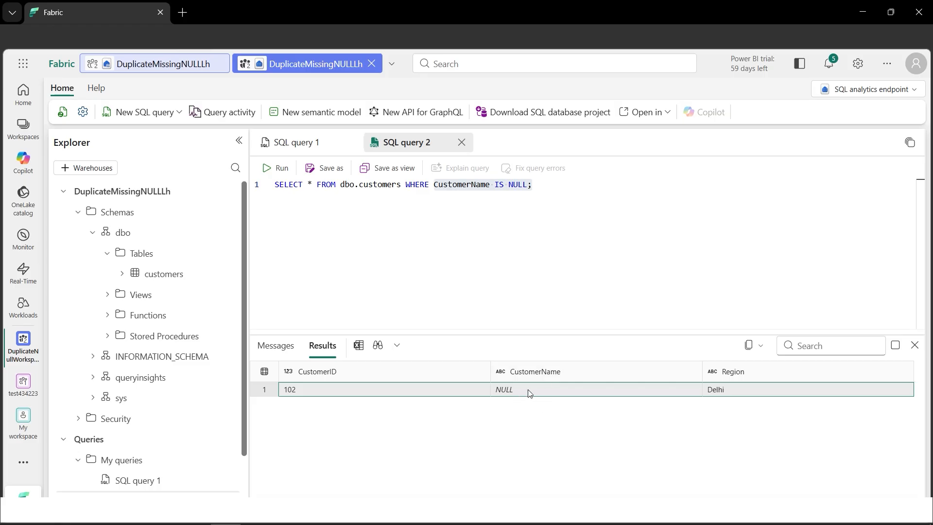
In a new SQL query, select CustomerID, COALESCE(CustomerName, 'Unknown') AS CustomerName and Region from dbo.customers, run it and check the replaced name
click(158, 116)
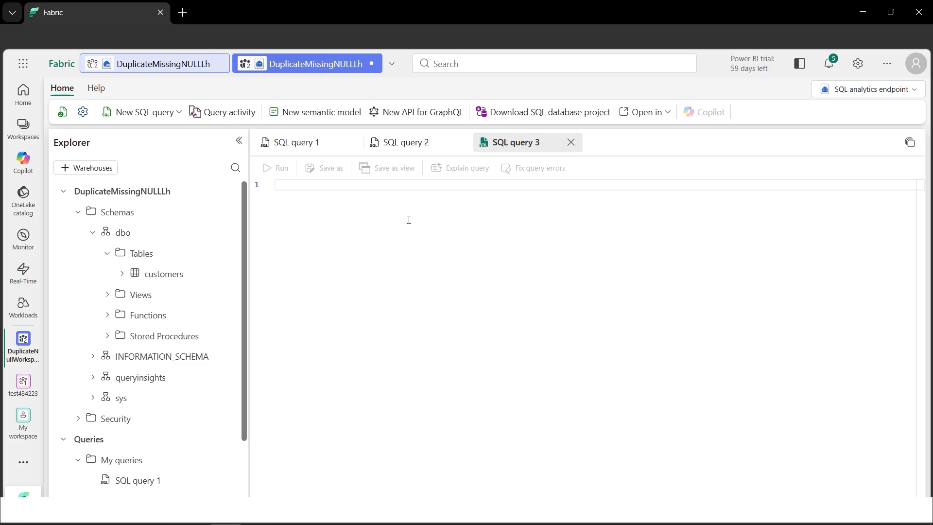
text(SELECT   CustomerID,   COALESCE(CustomerName, 'Unknown') AS CustomerName,   Region FROM dbo.customers;)
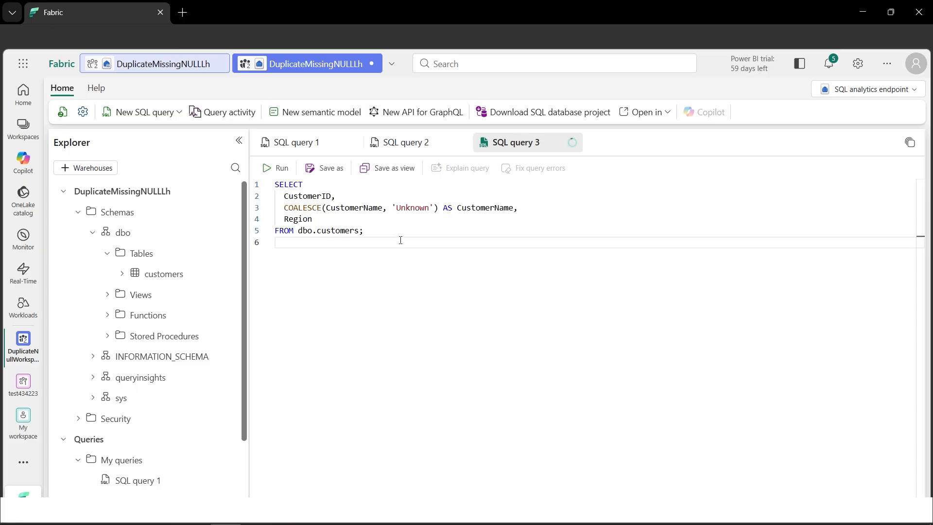
click(278, 173)
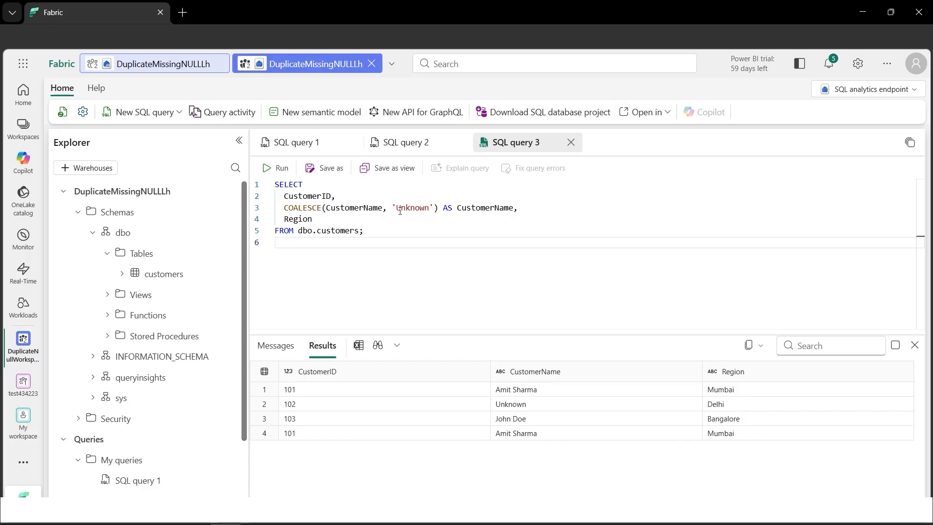
drag(397, 210, 429, 210)
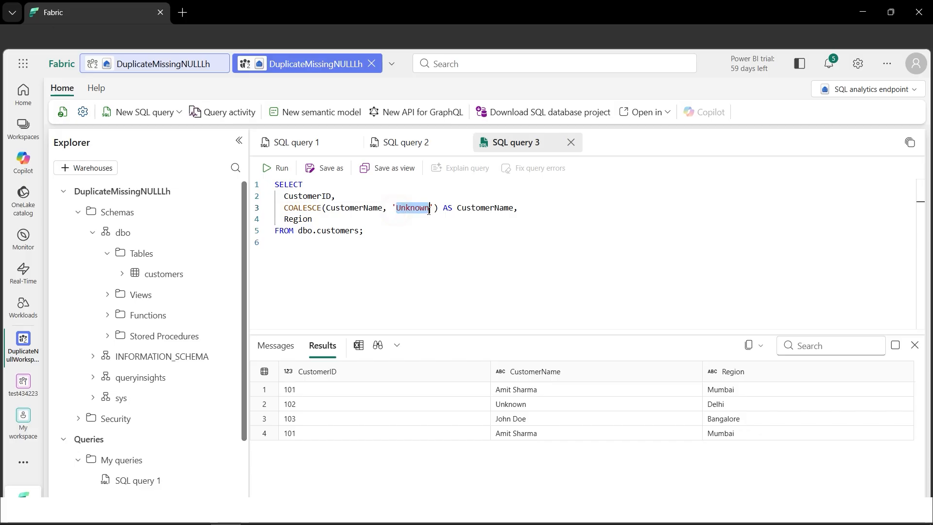
click(503, 406)
click(261, 405)
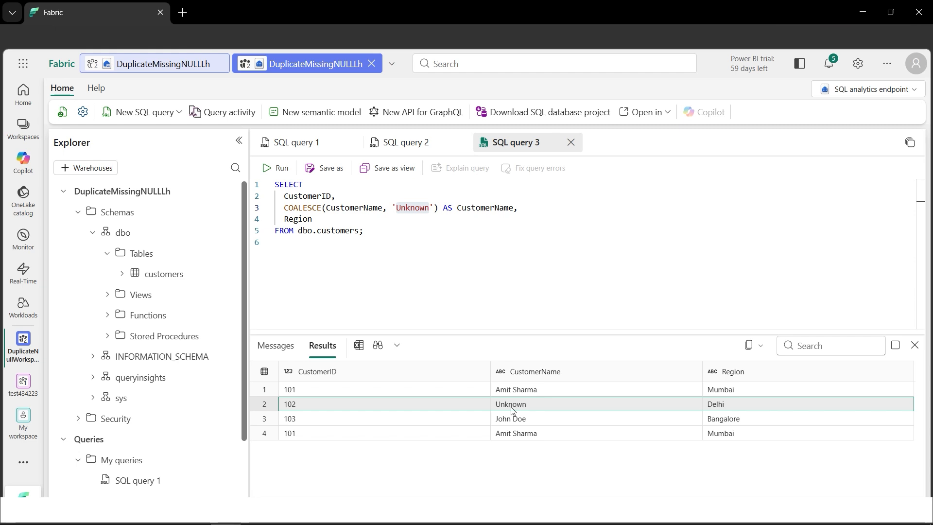
Rerun the SELECT DISTINCT query in SQL query 1 and check the null CustomerName in its results
click(296, 142)
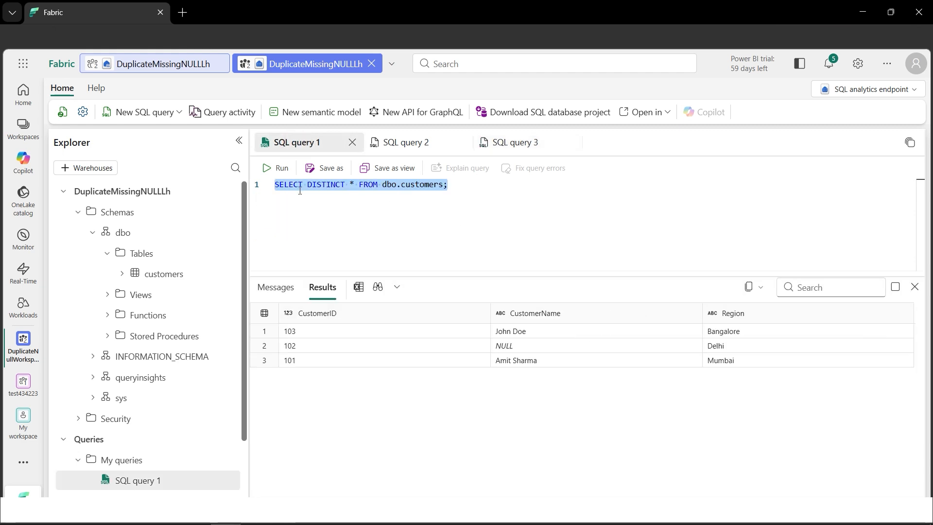
click(280, 169)
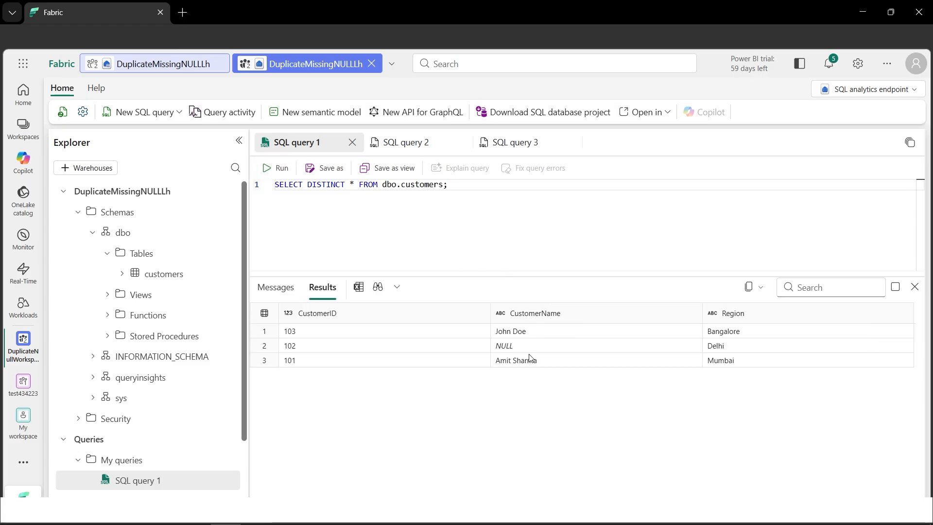
click(503, 348)
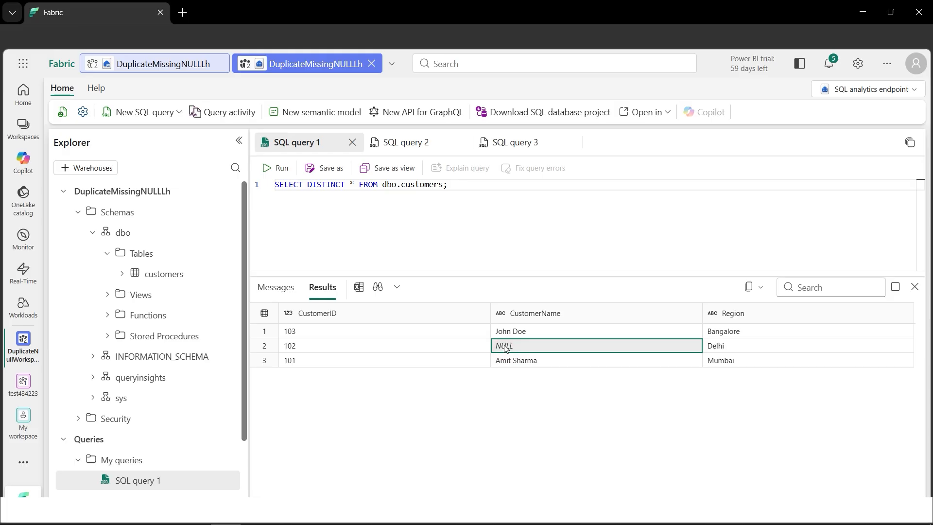
Review the COALESCE query in SQL query 3 and examine how its results handle the missing name and the repeated row
click(512, 149)
click(415, 218)
drag(395, 242, 351, 260)
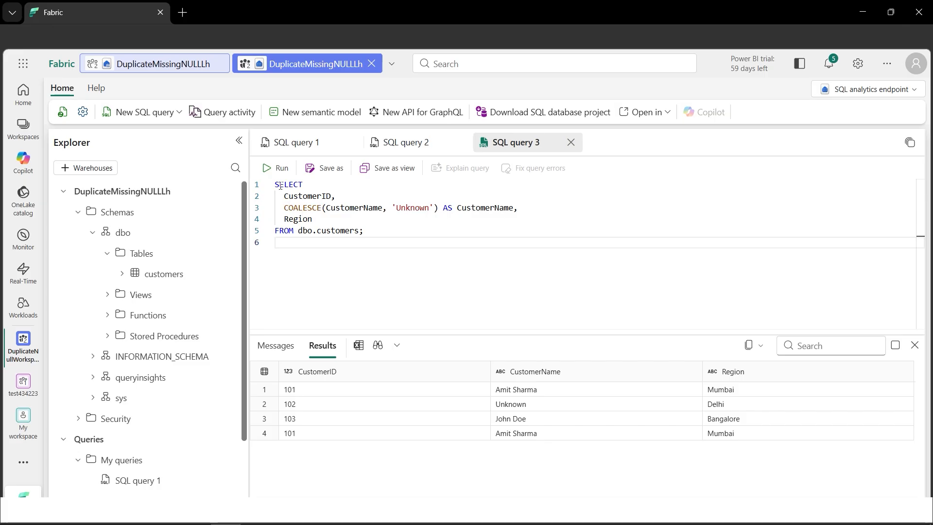
drag(275, 185, 319, 214)
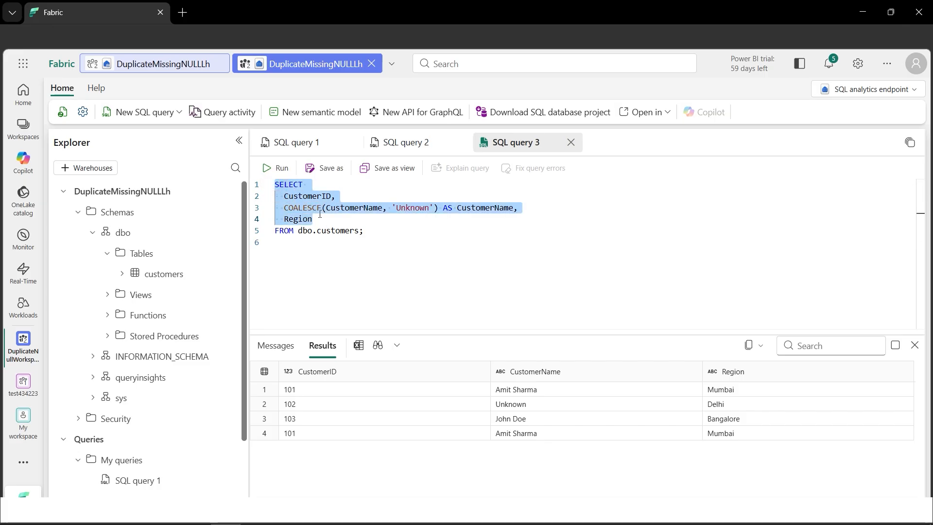
click(513, 404)
click(522, 435)
click(415, 232)
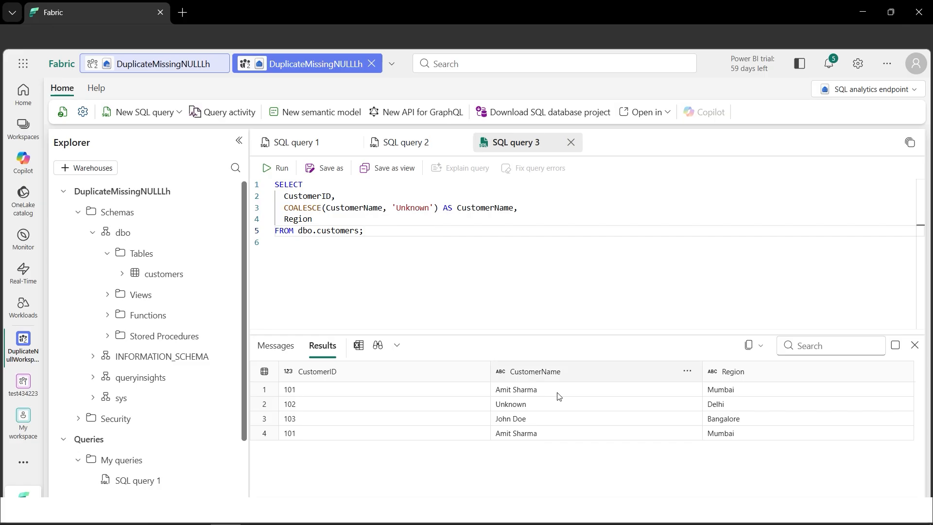
click(516, 404)
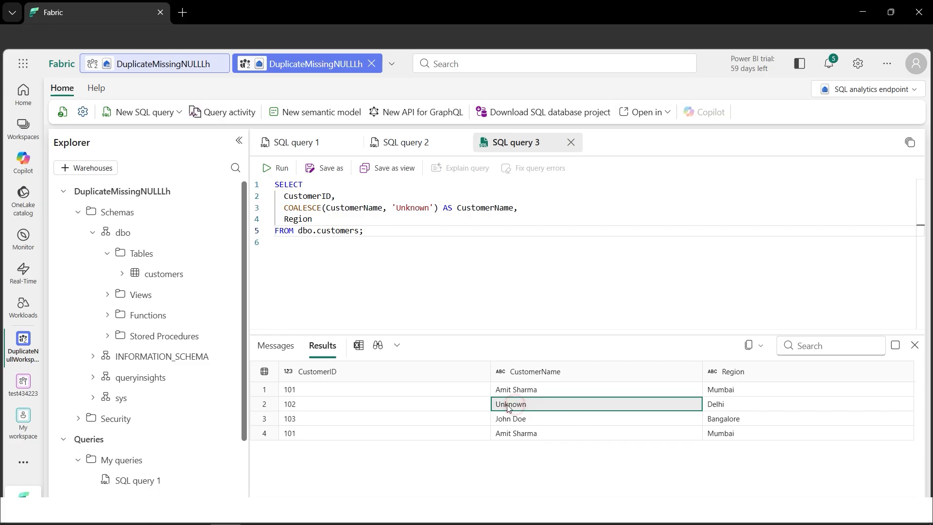
Compare the null CustomerName in SQL query 1's results with how the COALESCE statement in SQL query 3 handles it
click(311, 146)
click(520, 348)
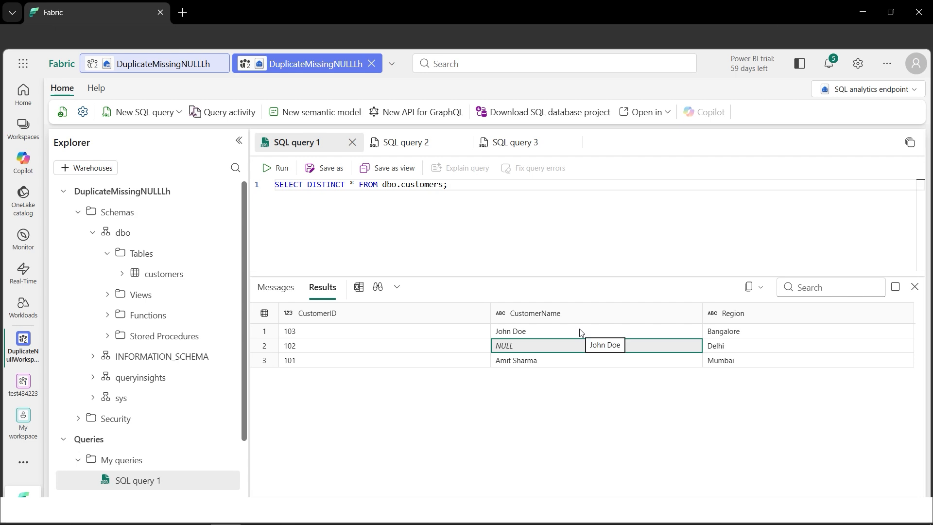
click(515, 142)
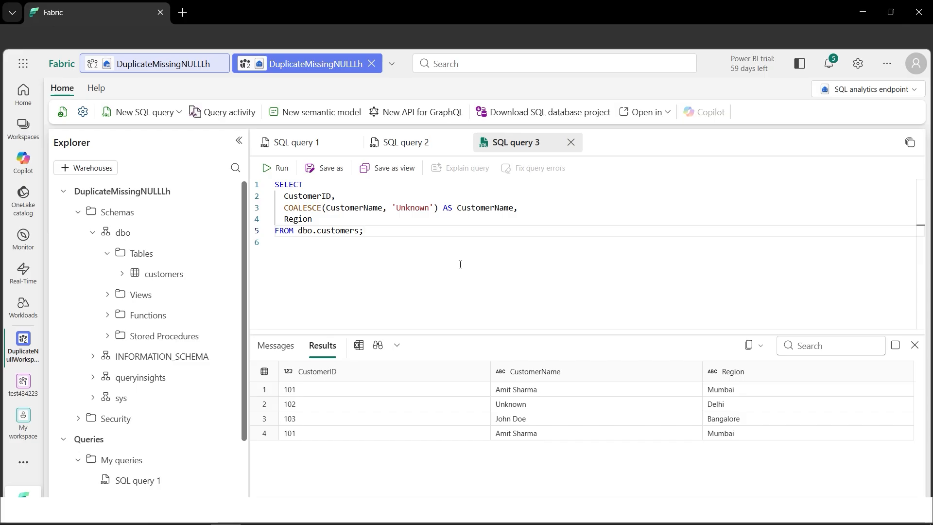
drag(370, 233, 275, 184)
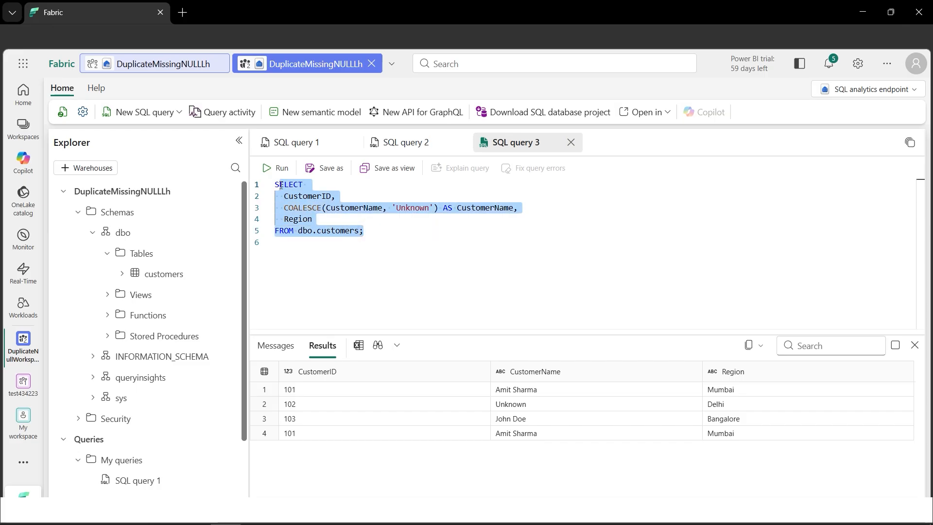
click(389, 249)
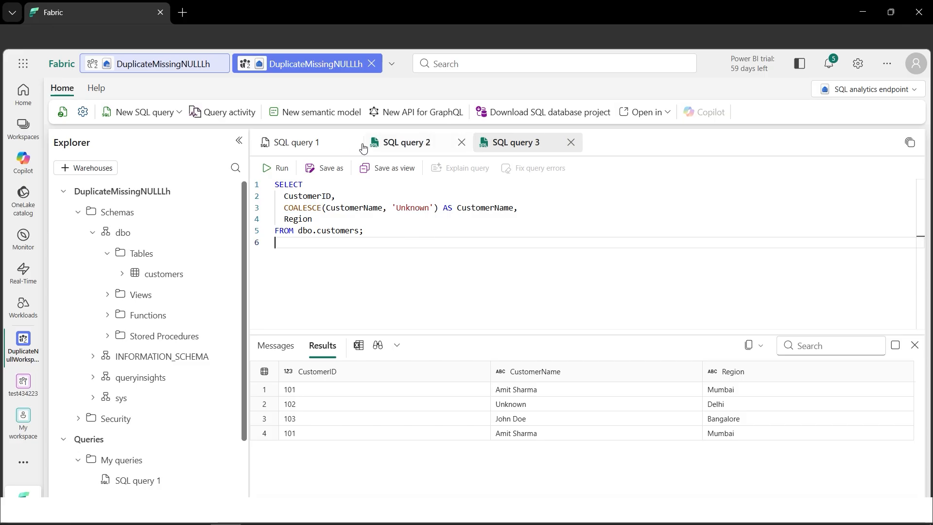
click(307, 142)
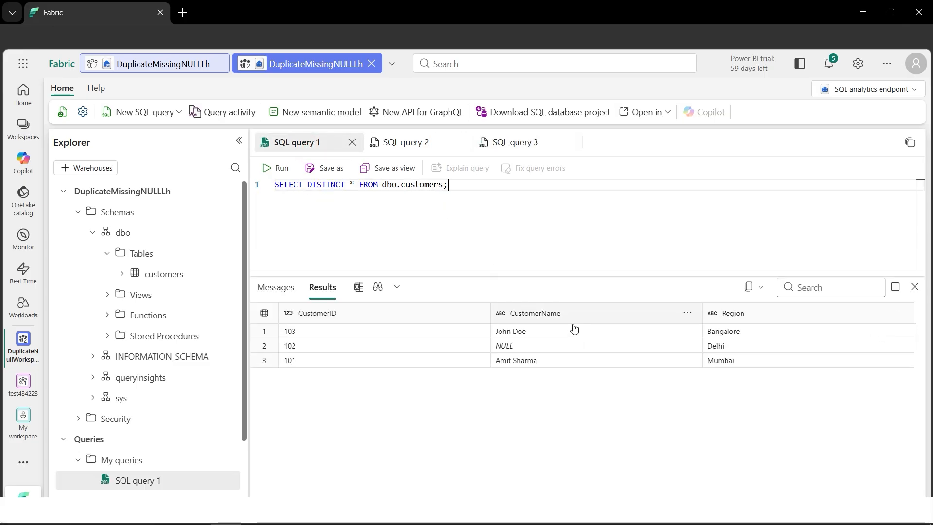
click(515, 349)
click(516, 375)
Preview the dbo customers table and compare its first and fourth rows for duplication
click(176, 278)
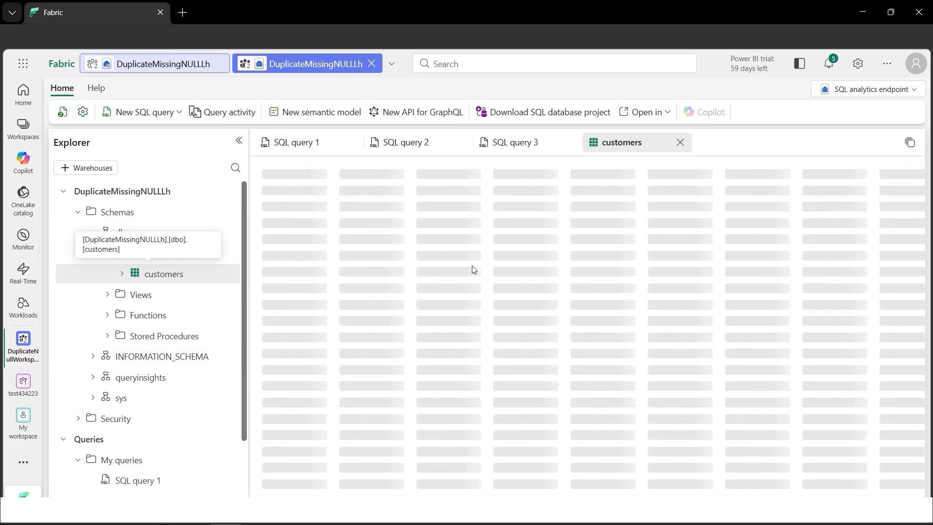
click(526, 256)
click(264, 257)
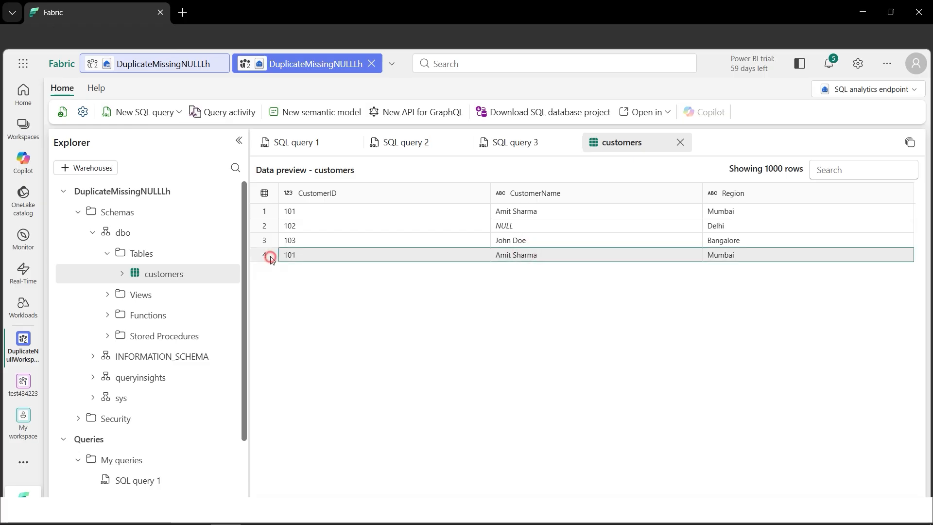
click(264, 211)
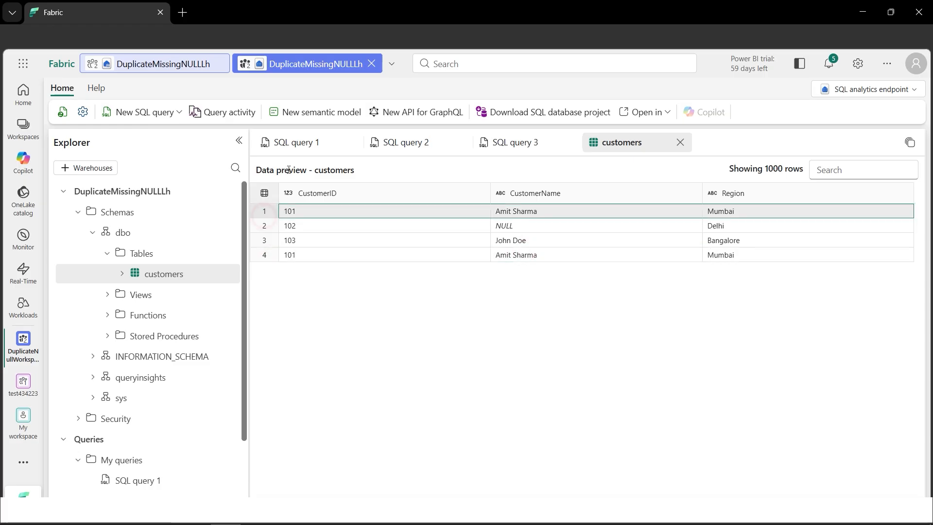
Review the SELECT DISTINCT statement in SQL query 1 and check its results for the repeated customer 101 row
click(292, 143)
drag(466, 185, 275, 186)
click(356, 213)
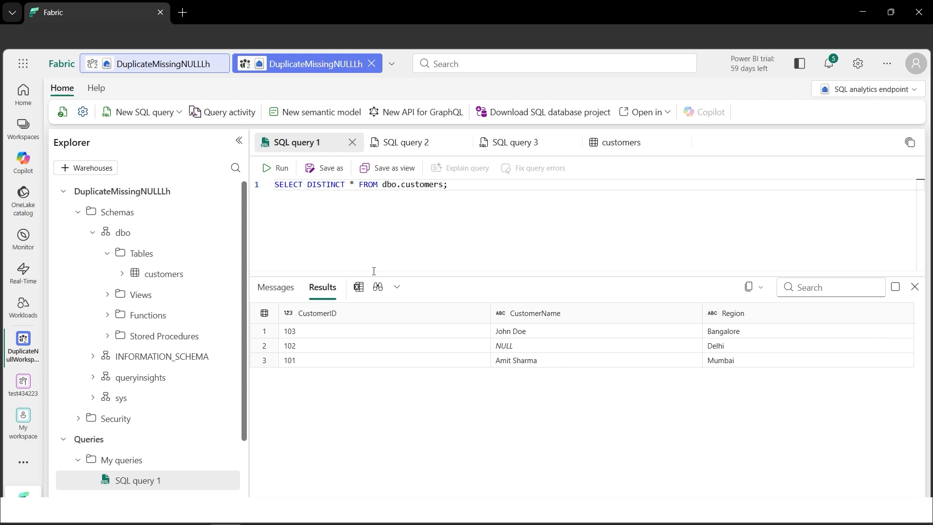
click(447, 360)
Review the IS NULL filter in SQL query 2, and check the replaced CustomerName in SQL query 3's COALESCE results
click(407, 143)
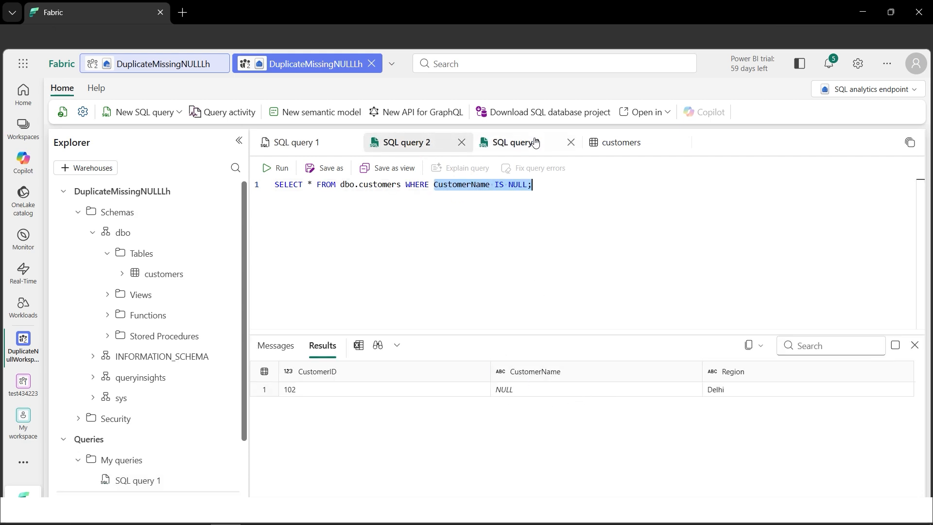
click(517, 143)
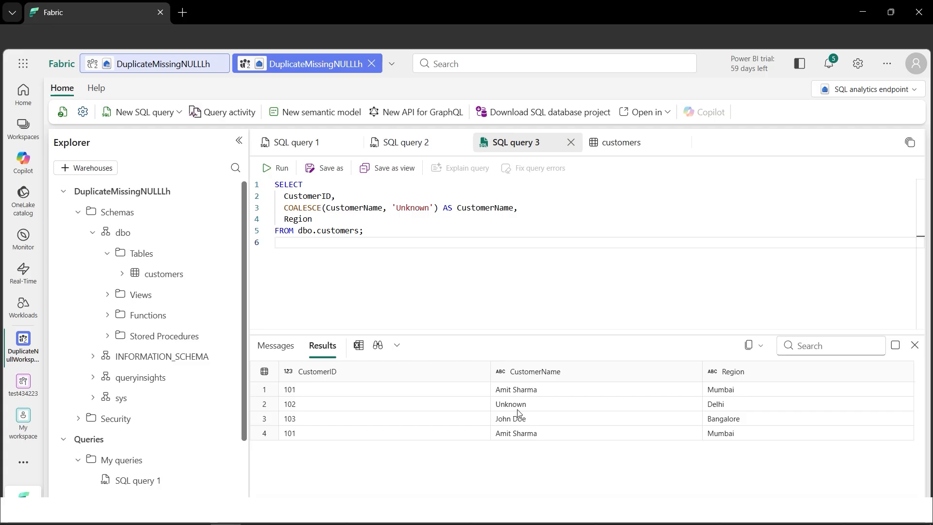
click(518, 408)
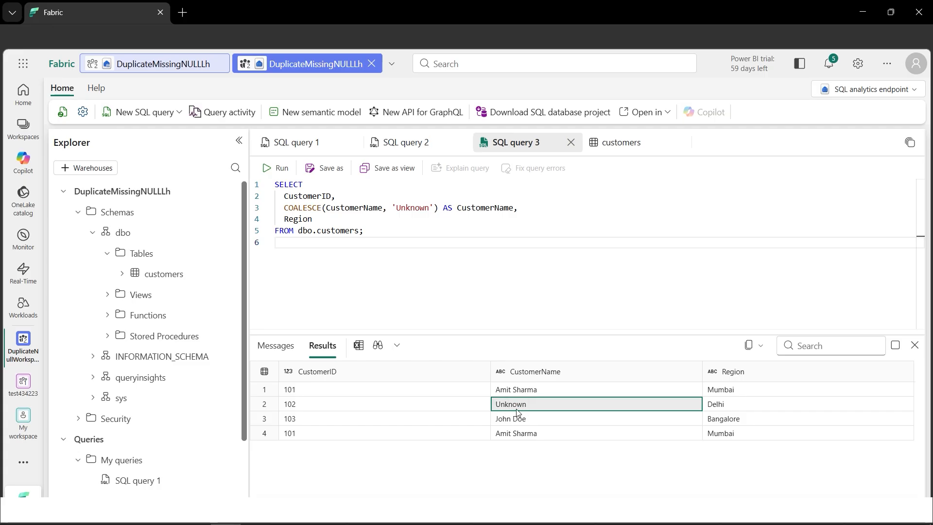
click(400, 241)
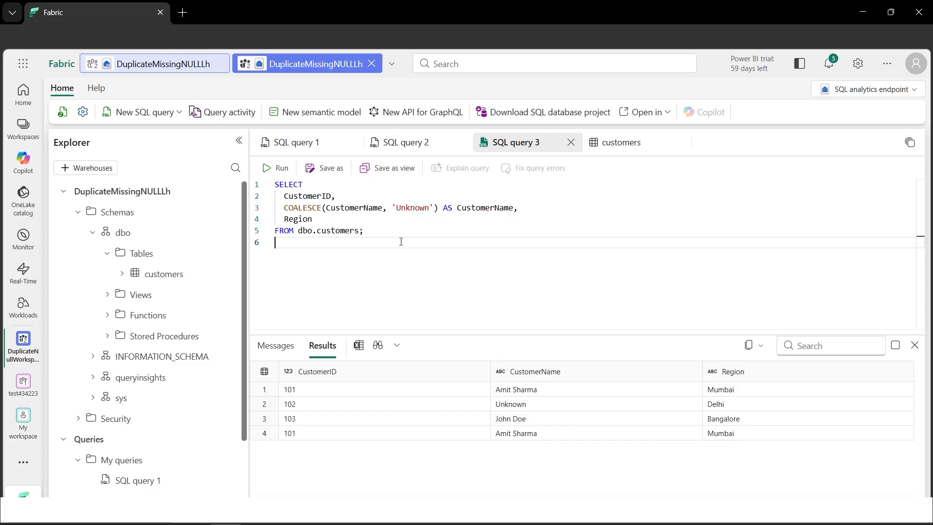